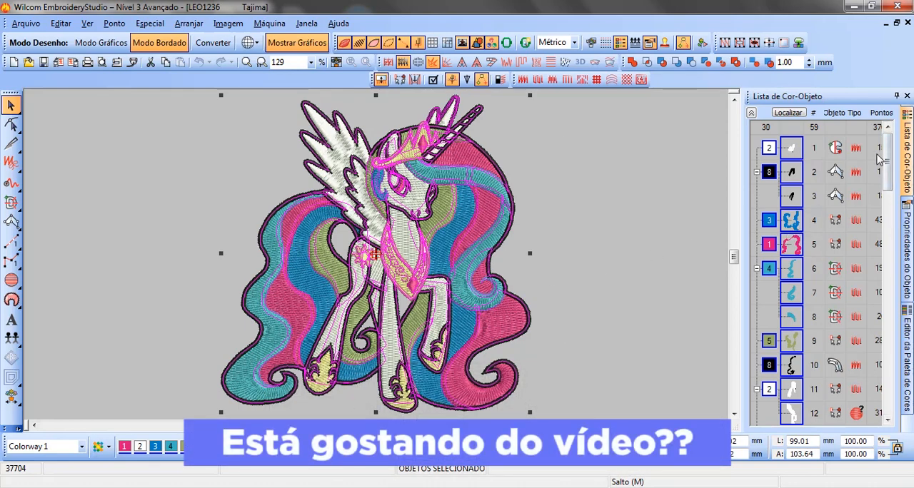
left_click_drag(891, 175, 894, 200)
scroll(894, 199, "down", 9)
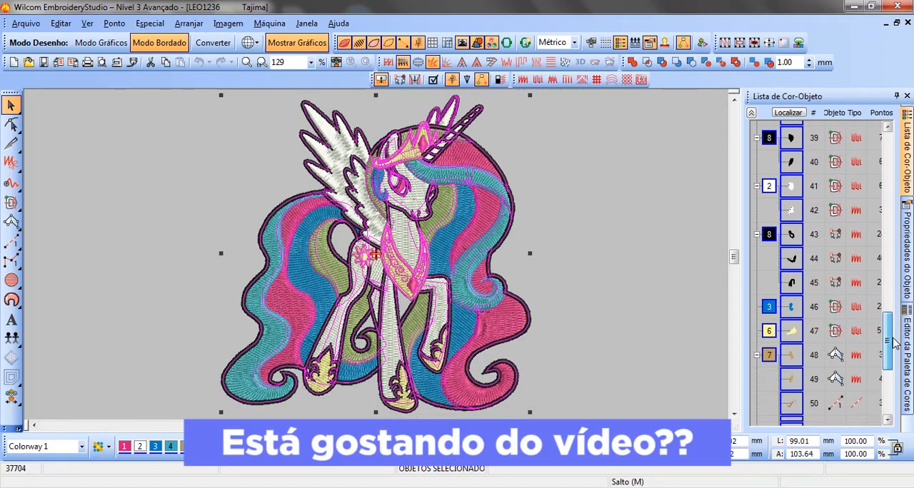
left_click_drag(898, 255, 904, 137)
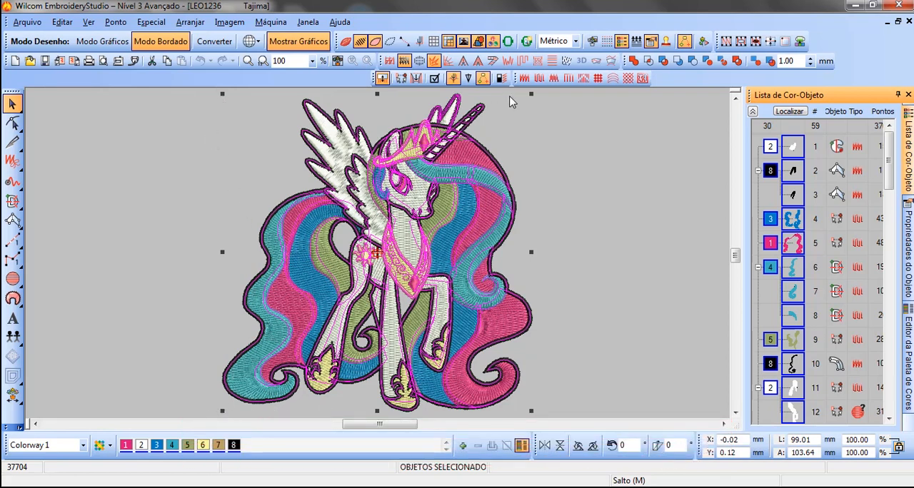
Step: Scale the selected pony design freehand, first down to about 79.8 × 83.5 mm, then up to about 94.1 × 98.5 mm
left_click_drag(532, 413, 471, 369)
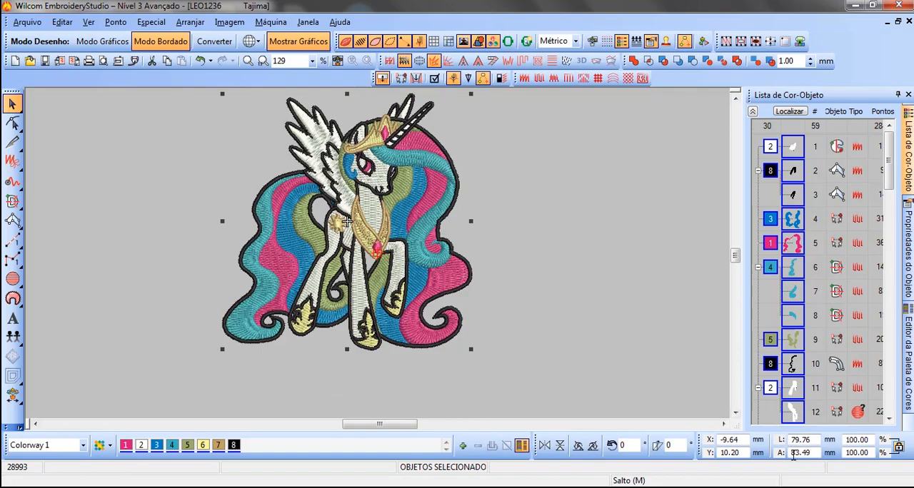
left_click_drag(469, 352, 540, 394)
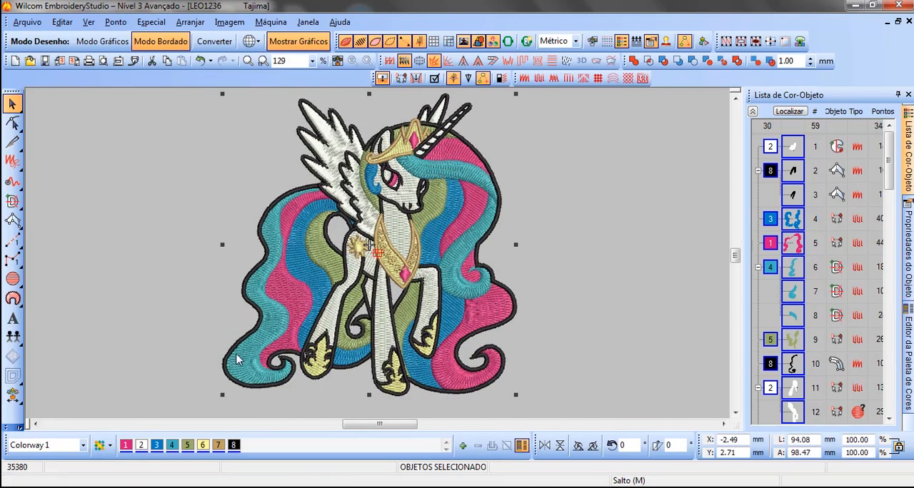
key("0")
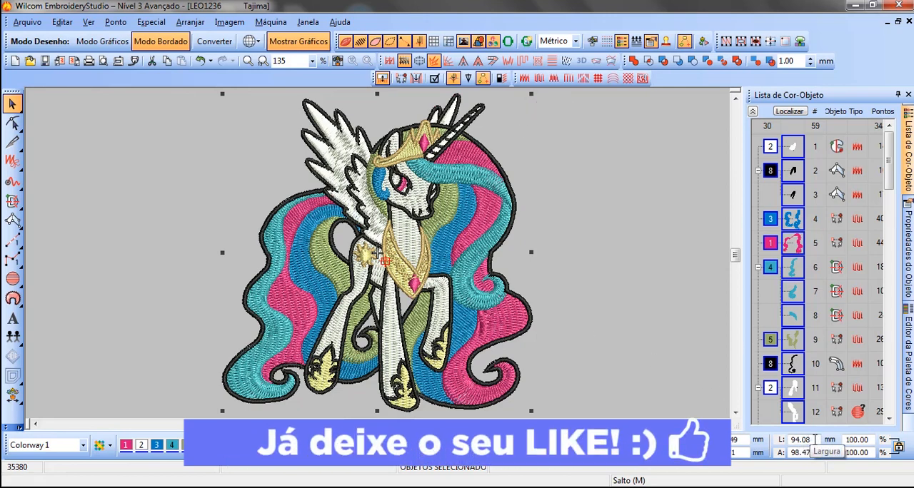
Step: Set the selected design's width to 150 mm with its proportions locked
left_click_drag(814, 439, 786, 442)
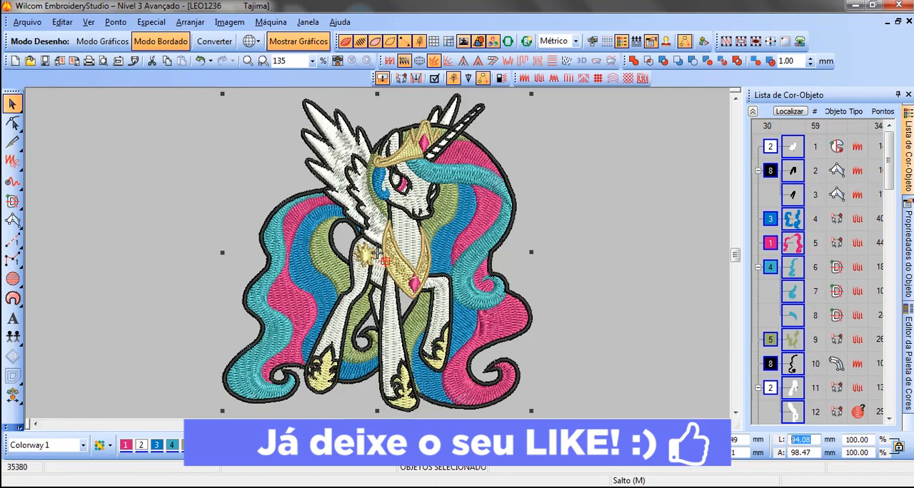
type("150")
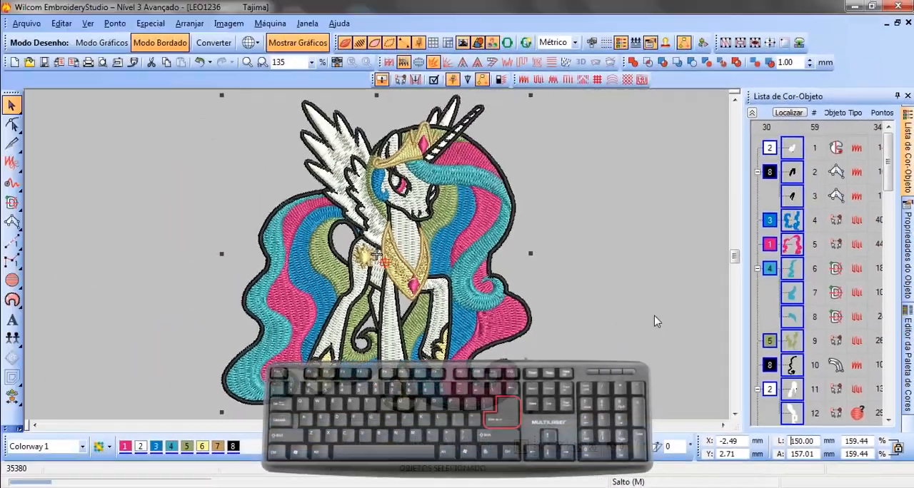
key("Return")
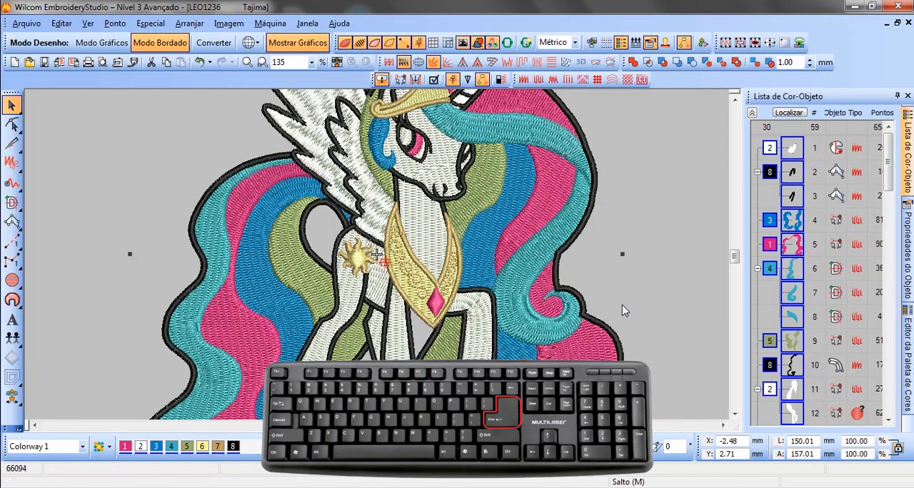
key("0")
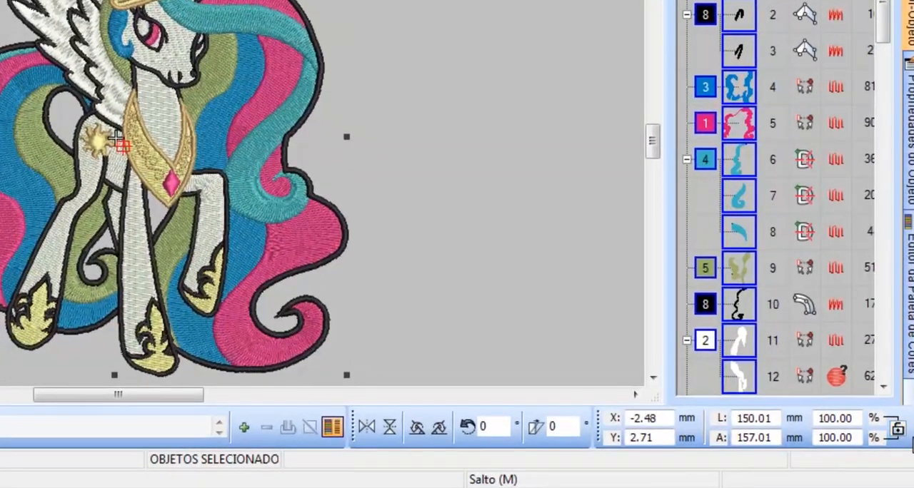
Step: Try a design width of 100 mm with the proportions unlocked, and undo that resize
left_click(739, 421)
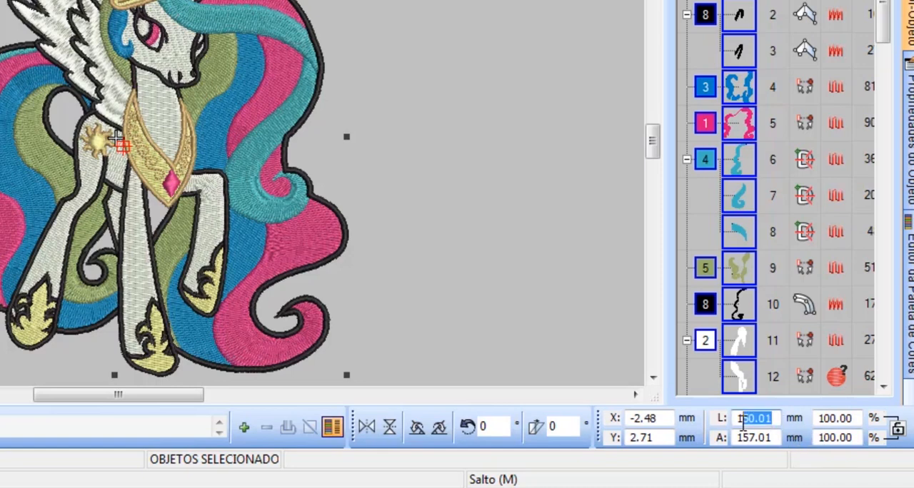
type("100")
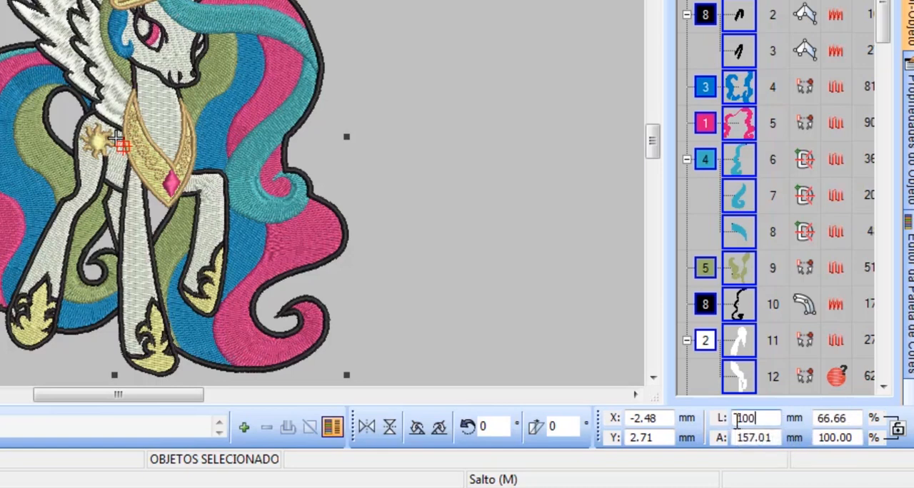
key("Return")
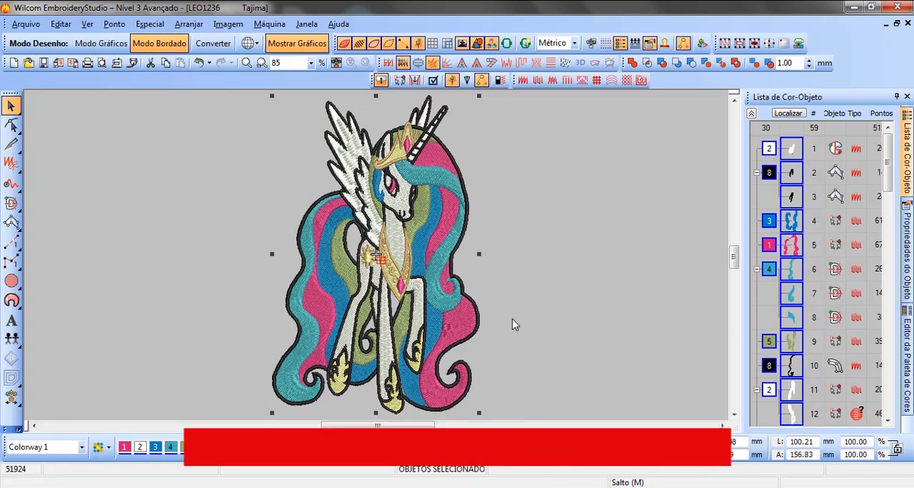
key("ctrl+z")
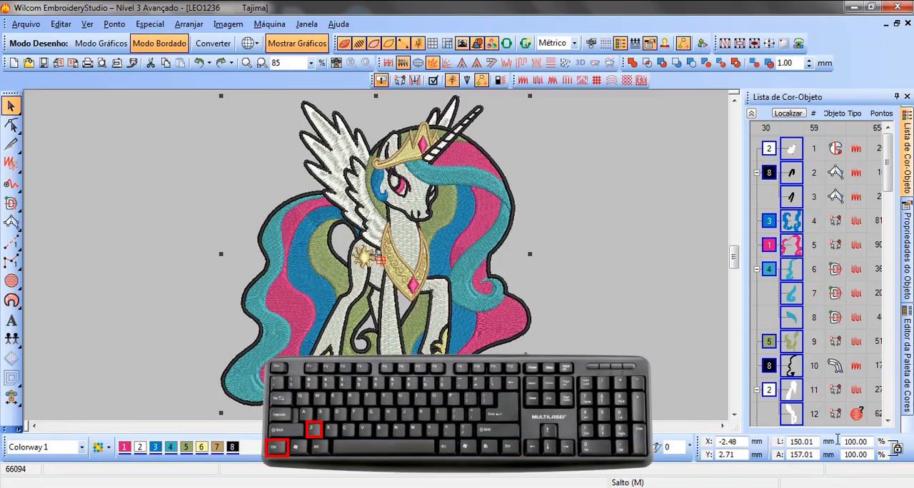
Step: Set the design's width to 100 mm with its proportions locked, and deselect the design
double_click(782, 442)
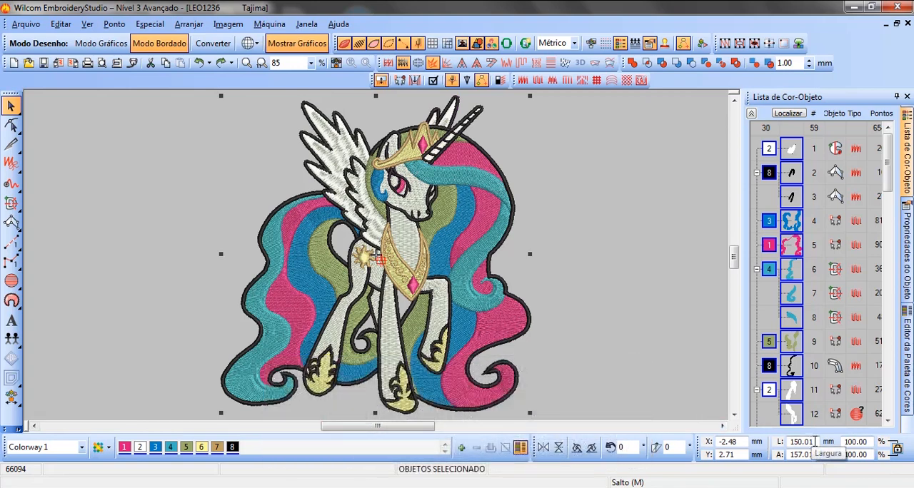
type("100")
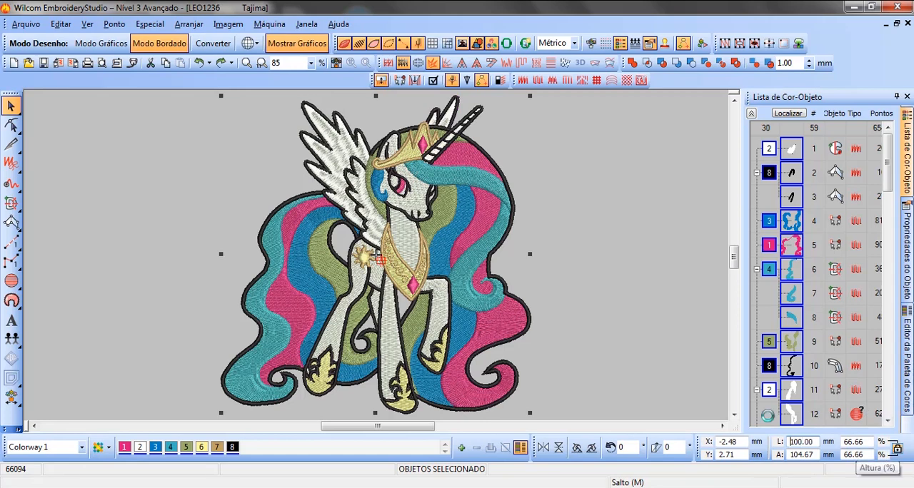
key("Return")
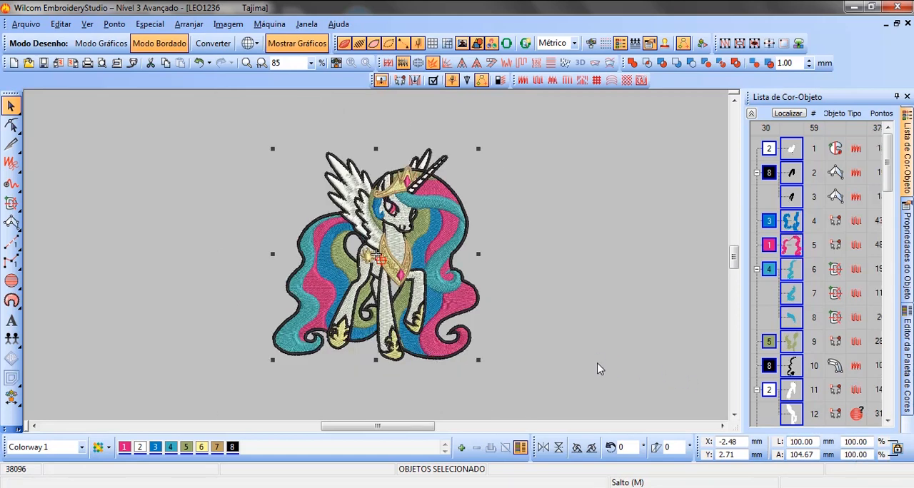
key("0")
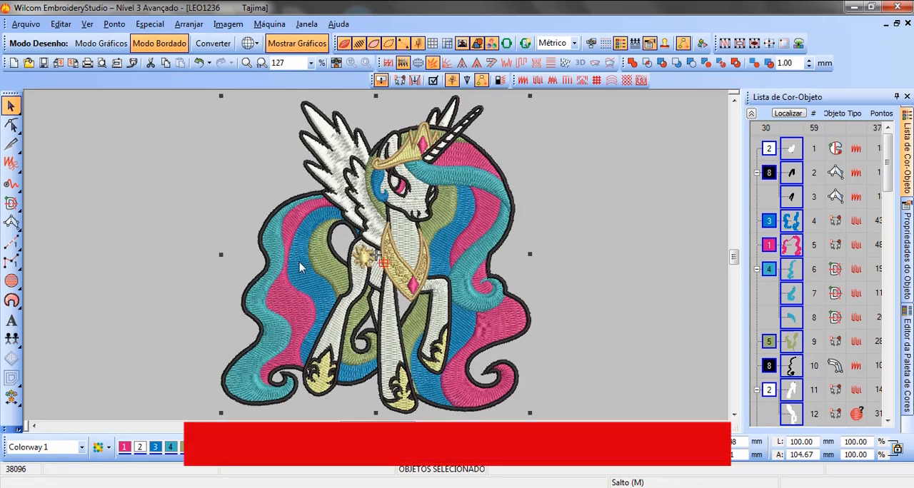
left_click(584, 218)
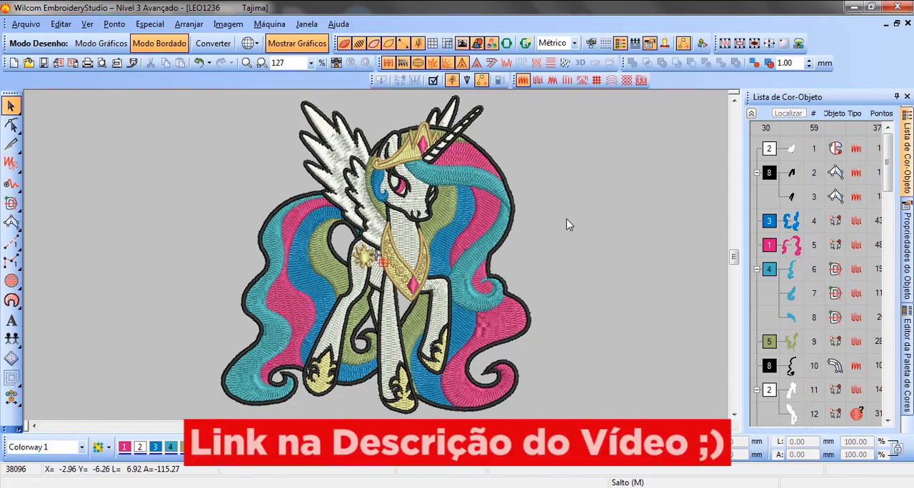
mouse_move(888, 146)
left_mouse_down()
mouse_move(888, 390)
mouse_move(900, 137)
left_mouse_up()
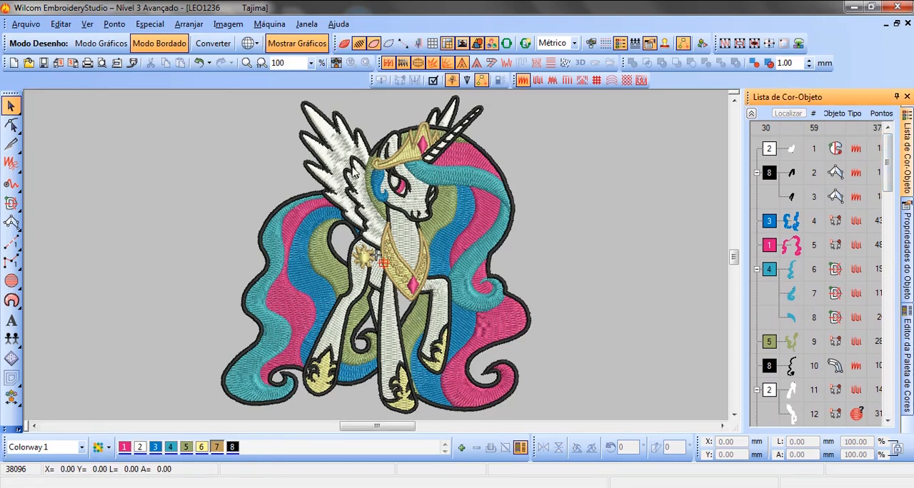
left_click(342, 155)
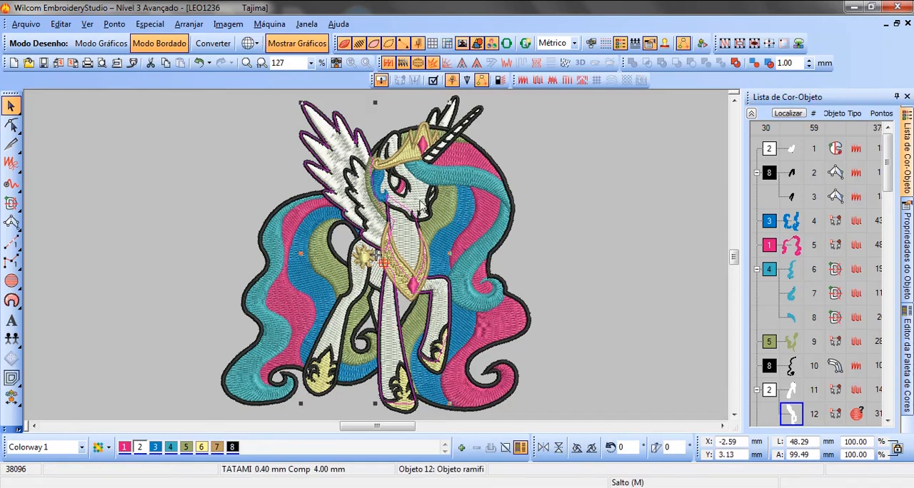
left_click(591, 231)
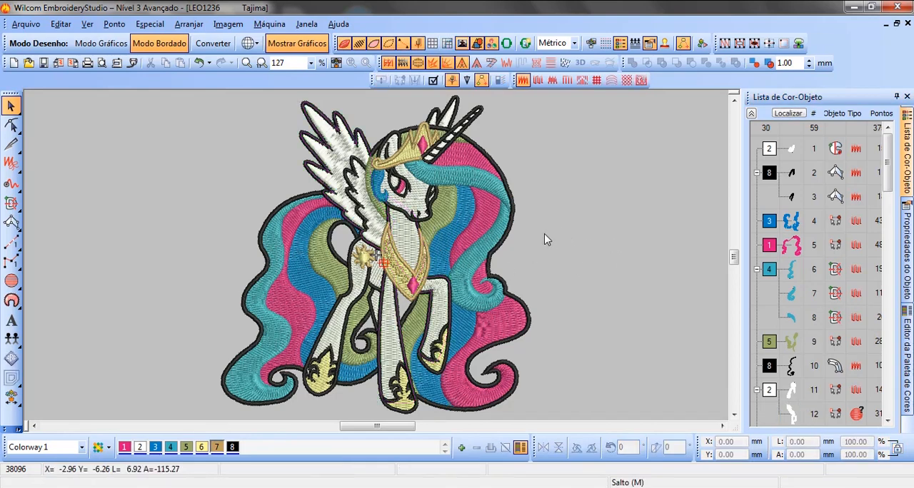
Step: Recolor the white hind leg area and the white front legs, chest and large wing with pink color 1
scroll(457, 274, "up", 1)
scroll(376, 259, "down", 1)
scroll(339, 296, "up", 1)
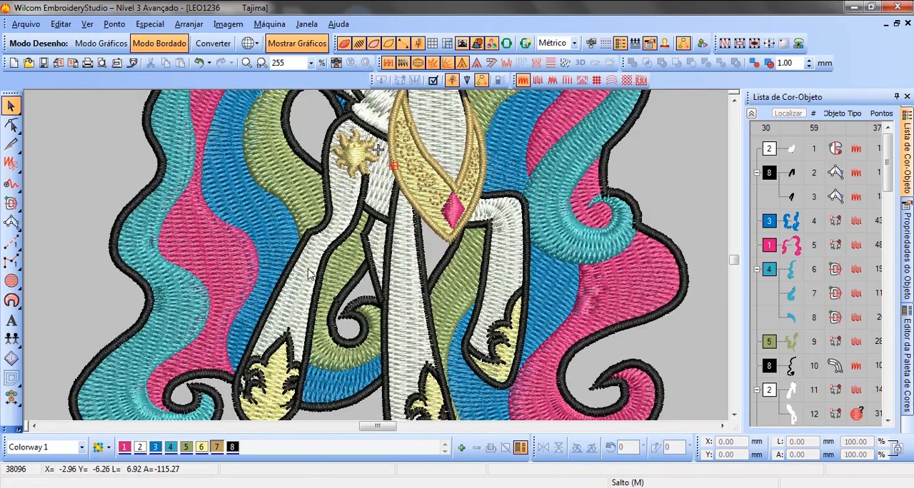
left_click(291, 313)
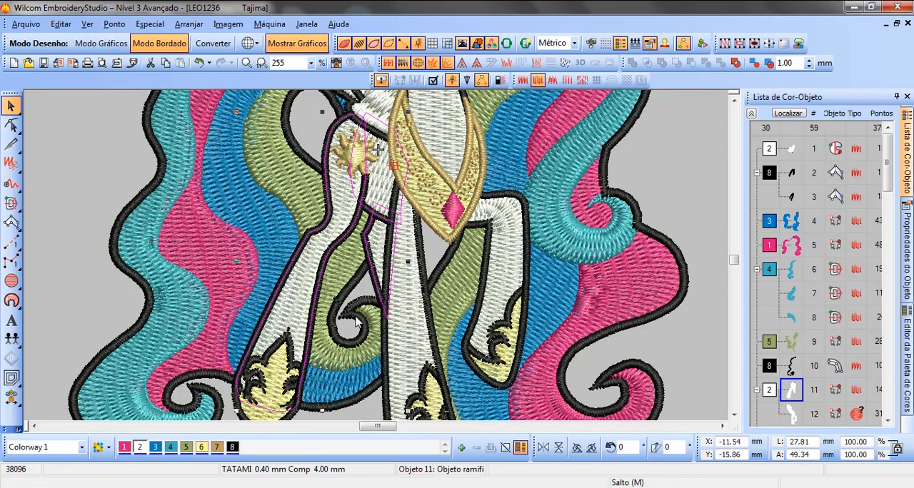
left_click(125, 449)
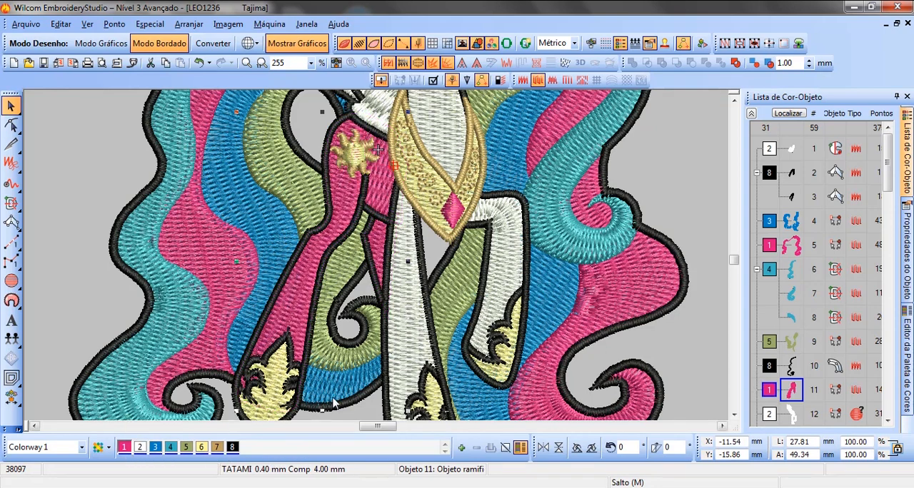
left_click(402, 347)
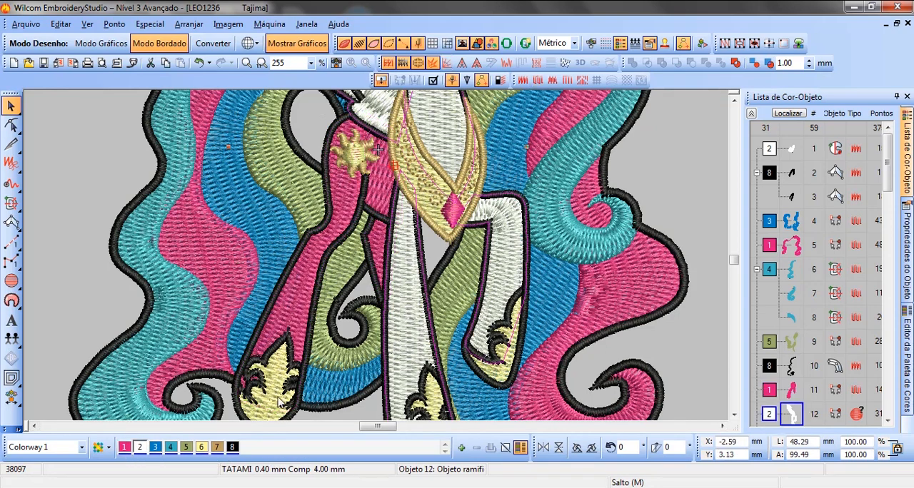
left_click(124, 448)
key("0")
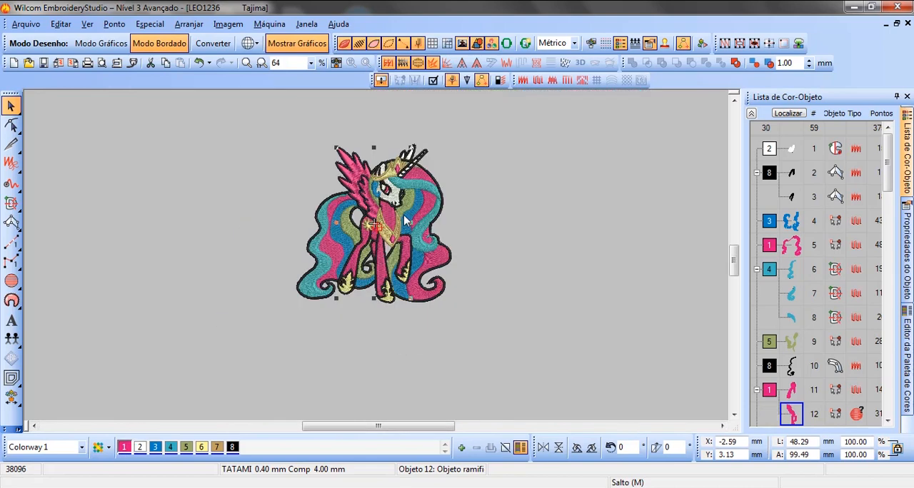
Step: Recolor the pony's white head and the small far wing behind the horn with pink color 1
scroll(375, 188, "up", 2)
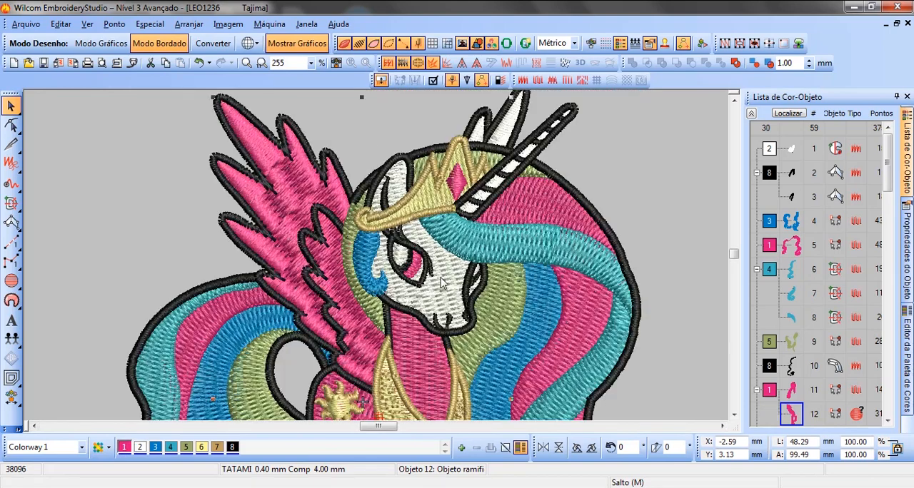
left_click(447, 284)
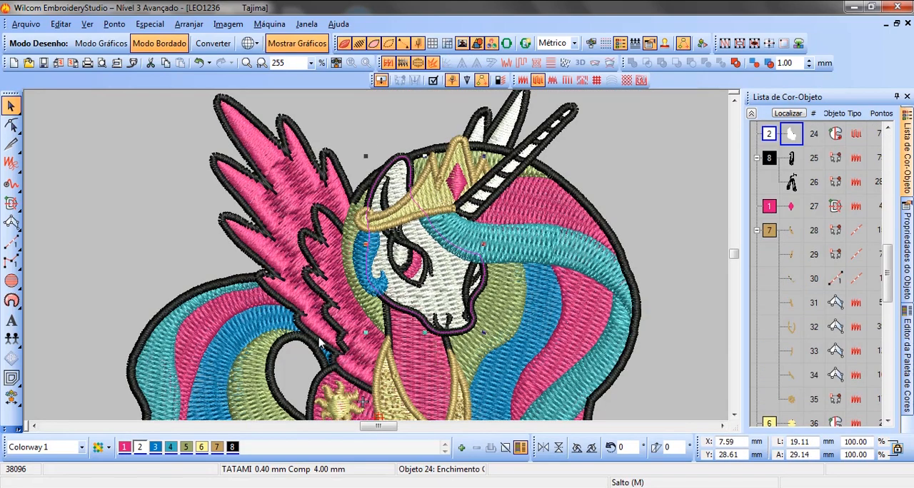
left_click(124, 450)
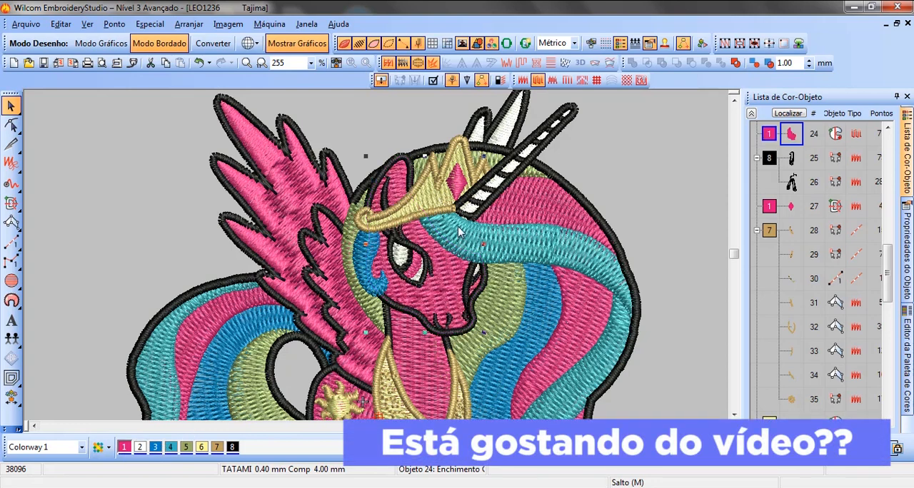
left_click(505, 142)
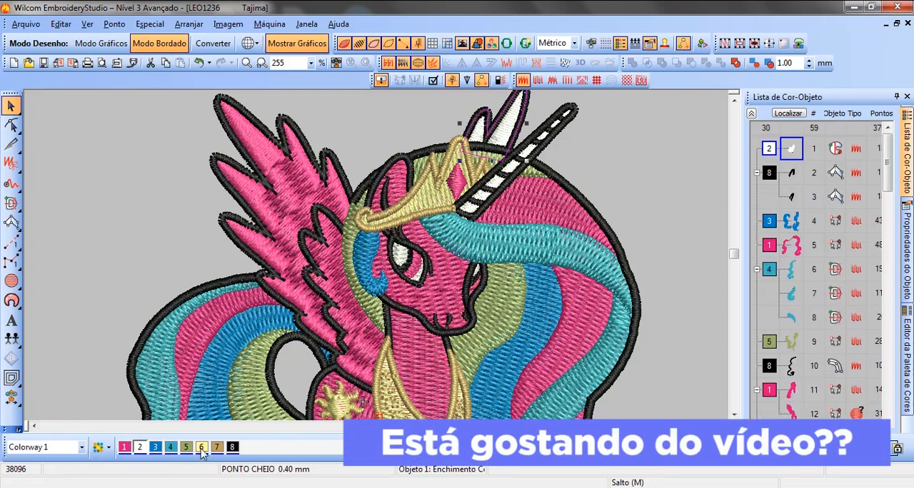
left_click(125, 450)
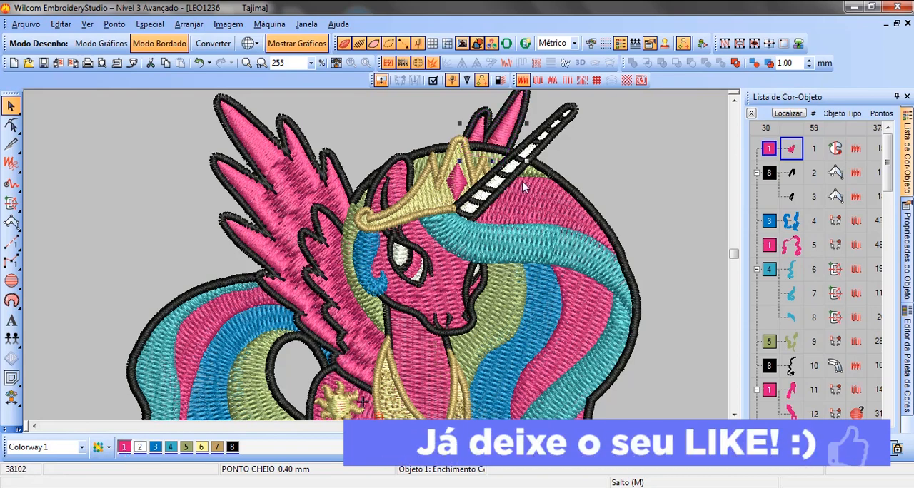
Step: Undo the pink recoloring of the pony's body, head and wings
scroll(503, 193, "down", 3)
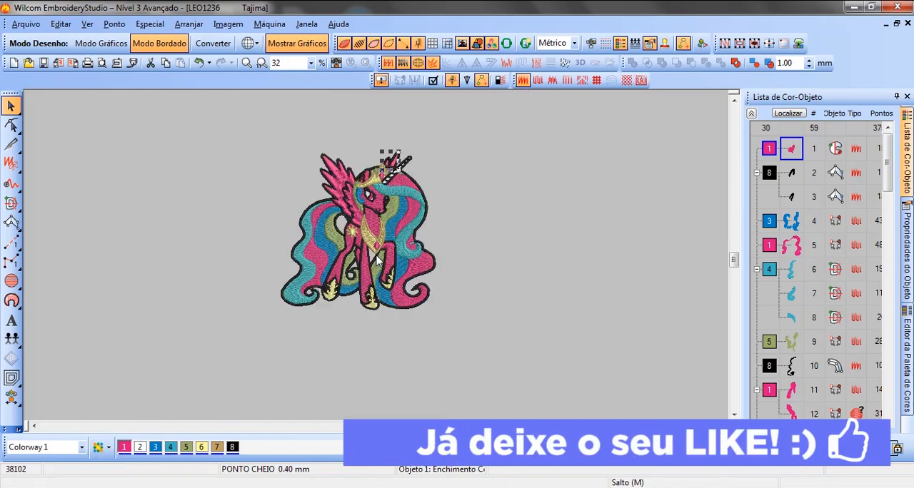
scroll(376, 260, "up", 2)
key("ctrl+z")
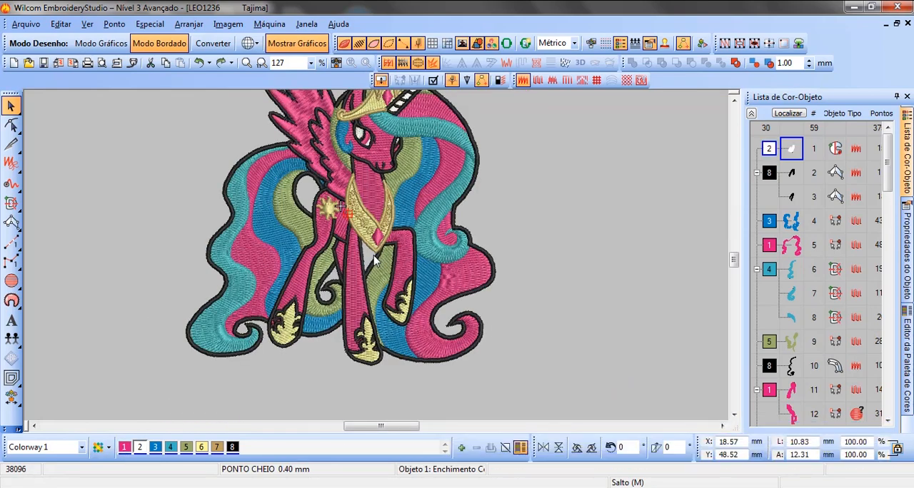
key("ctrl+z")
key("ctrl+z")
key("ctrl+z")
key("ctrl+z")
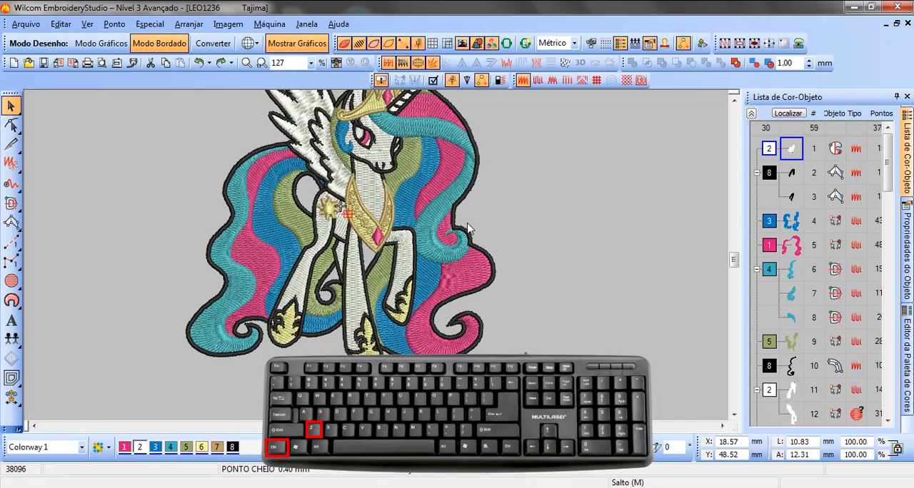
key("ctrl+z")
key("ctrl+z")
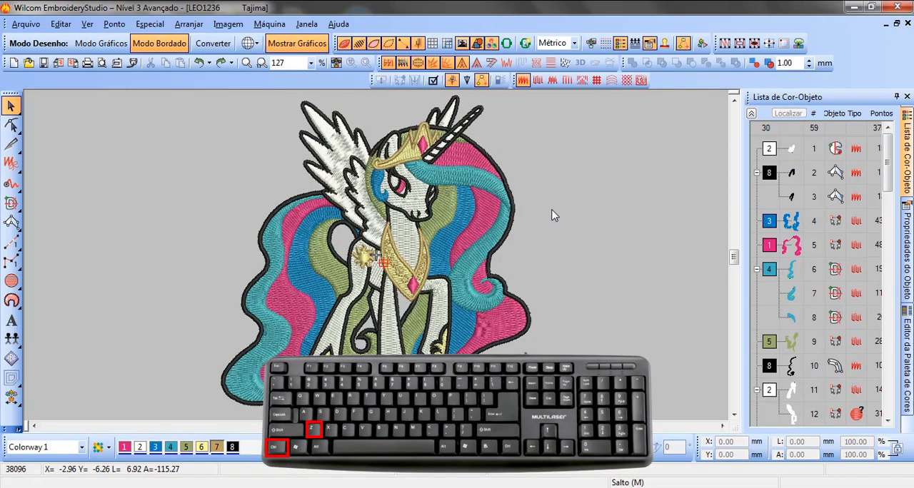
Step: Try black color 8 on the mane's teal curl beside the raised front leg, and undo the recoloring
left_click(466, 272)
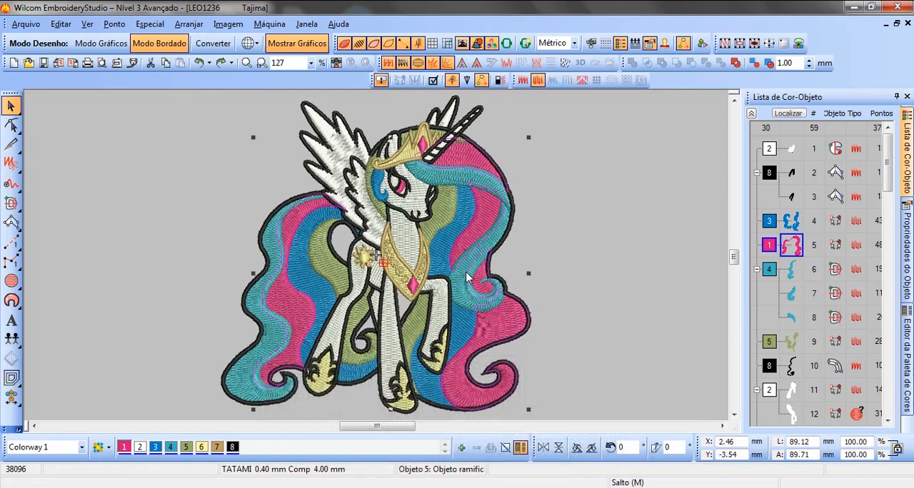
left_click(459, 293)
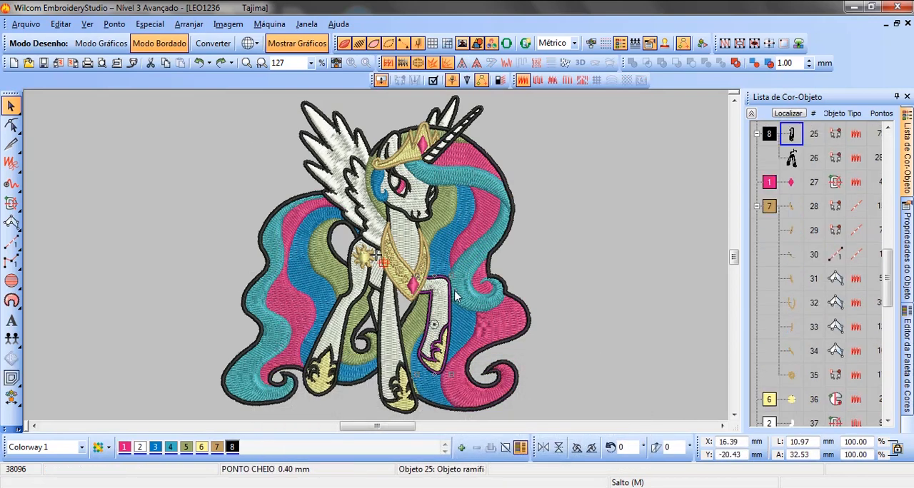
left_click(460, 301)
left_click(477, 280)
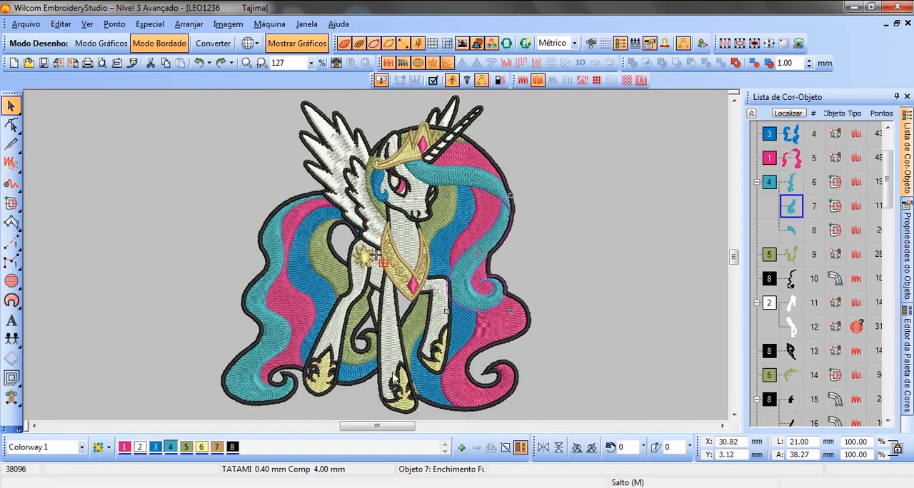
left_click(231, 447)
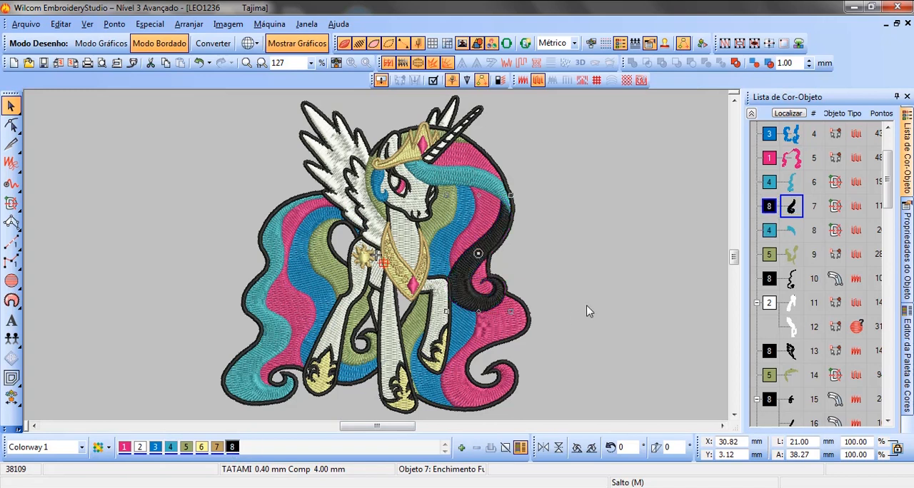
left_click(599, 242)
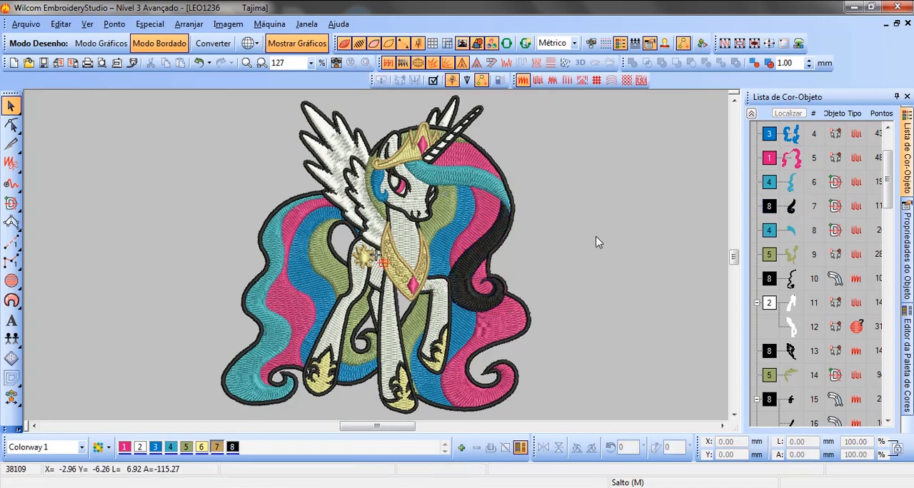
key("ctrl+z")
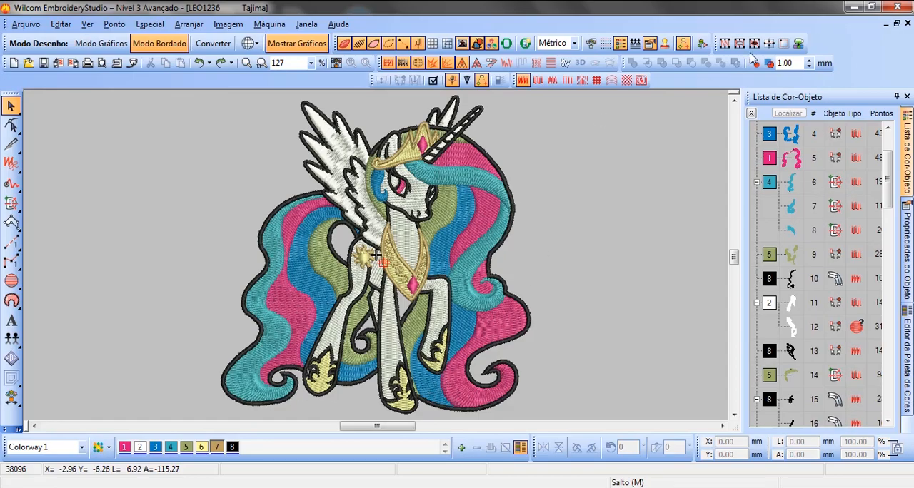
Step: Close the open design without saving, and load the desktop's LEO1236 file with the red and purple thumbnail into Wilcom EmbroideryStudio
left_click(907, 23)
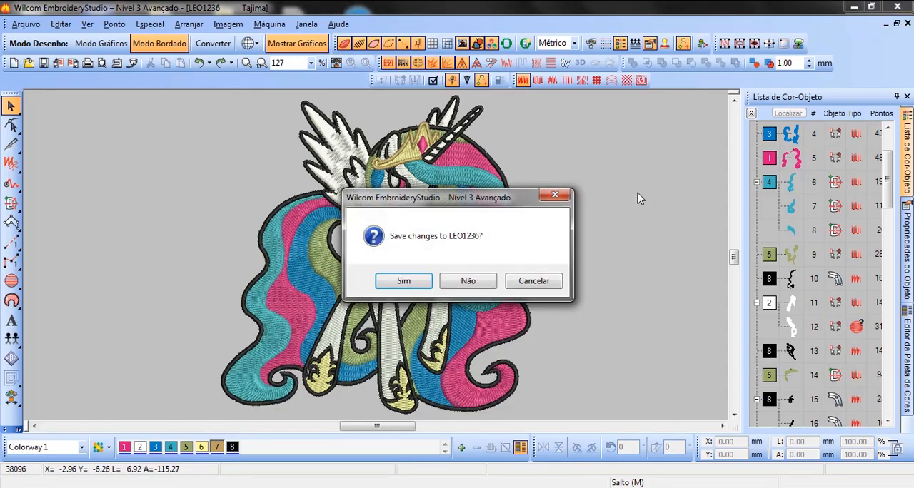
left_click(468, 281)
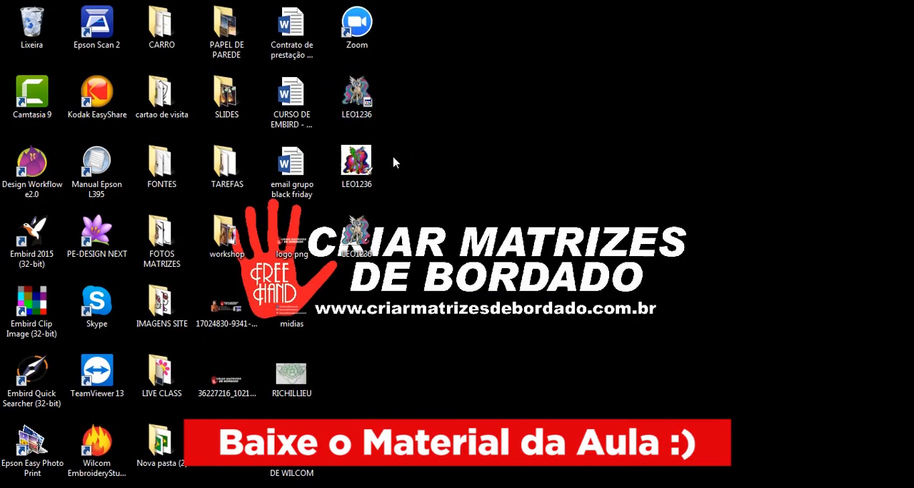
left_click(359, 170)
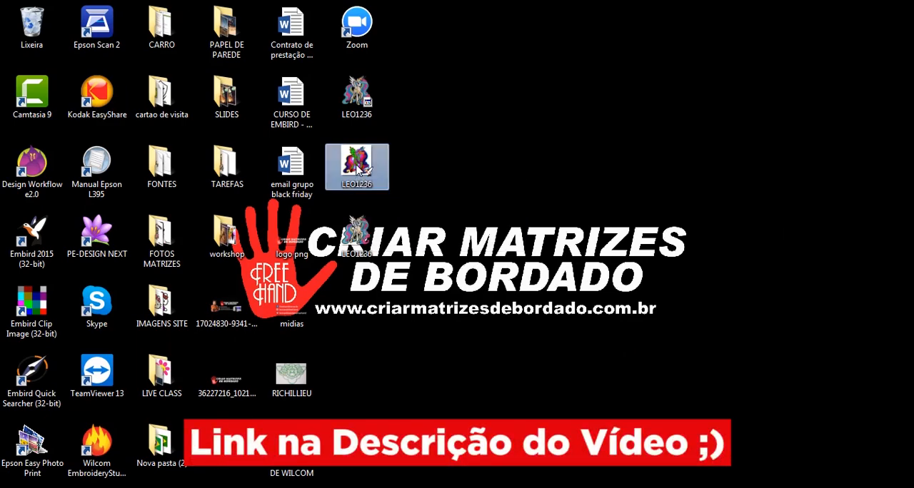
left_click_drag(360, 169, 462, 286)
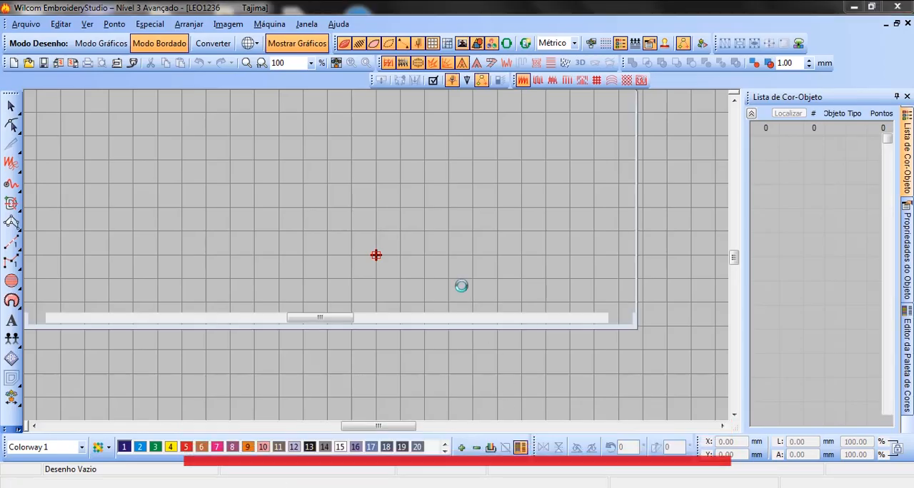
left_click(527, 190)
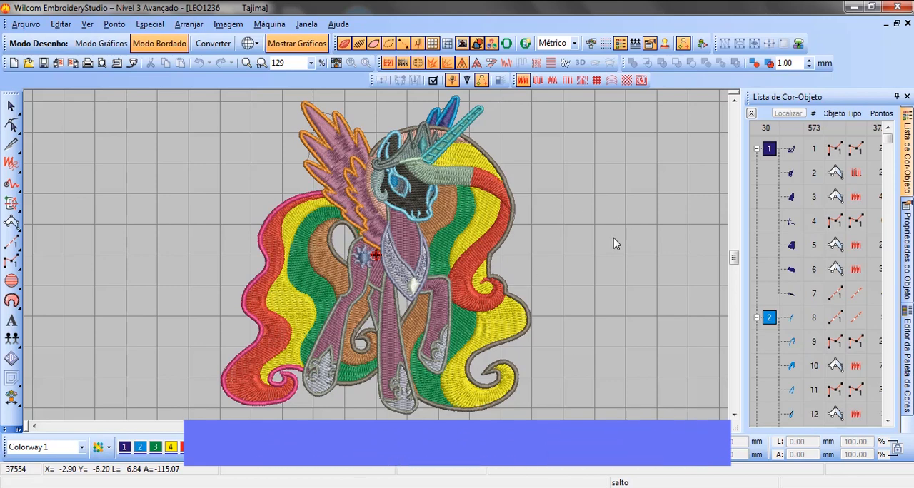
Step: Set the whole design's width to 130 mm with its proportions locked, deselect it and check the color-object list
key("ctrl+a")
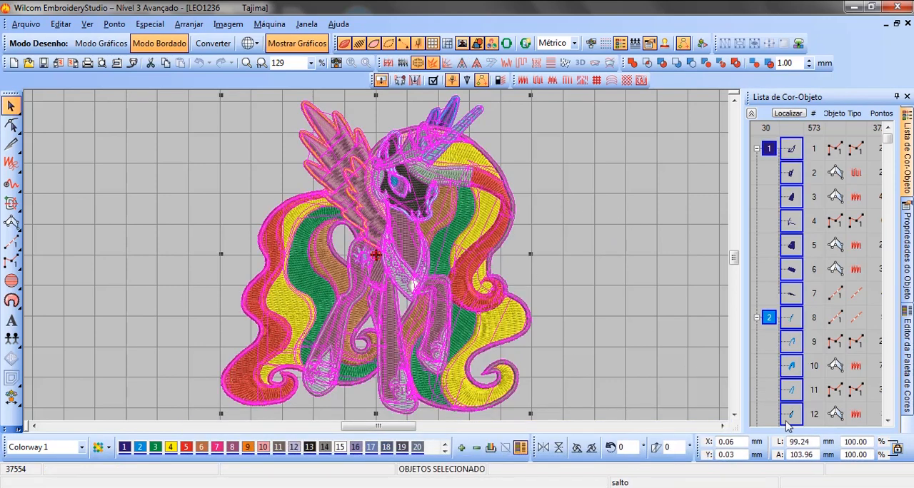
left_click_drag(816, 440, 777, 440)
type("130")
key("Return")
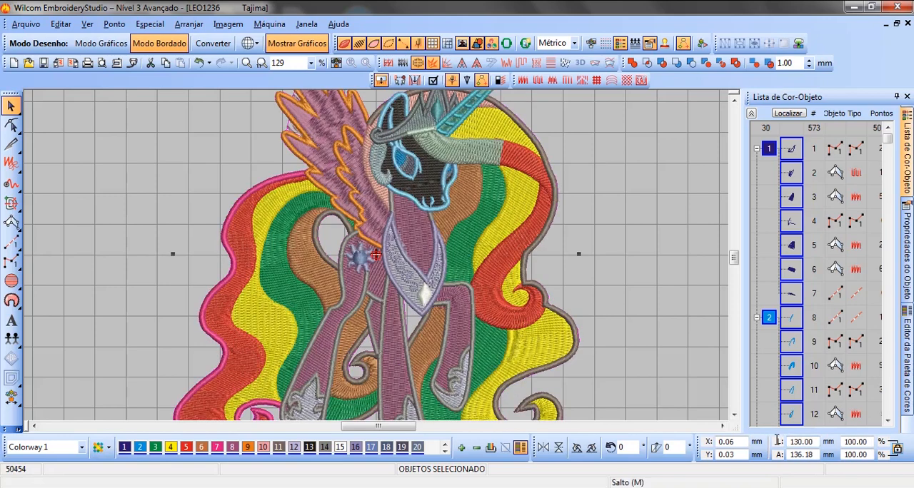
key("0")
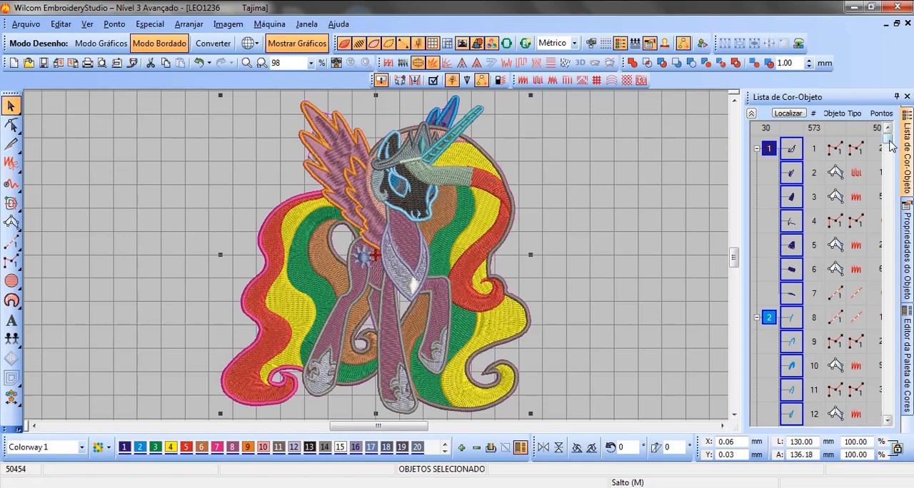
left_click_drag(891, 155, 897, 425)
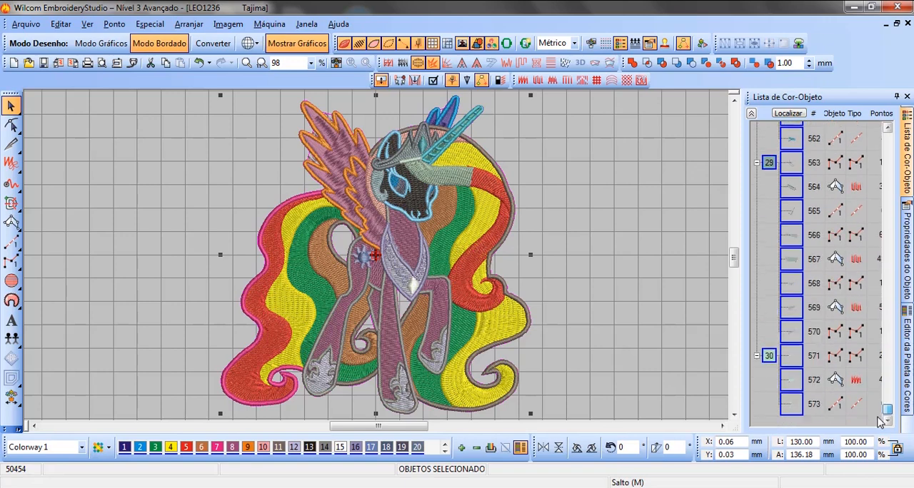
left_click(640, 312)
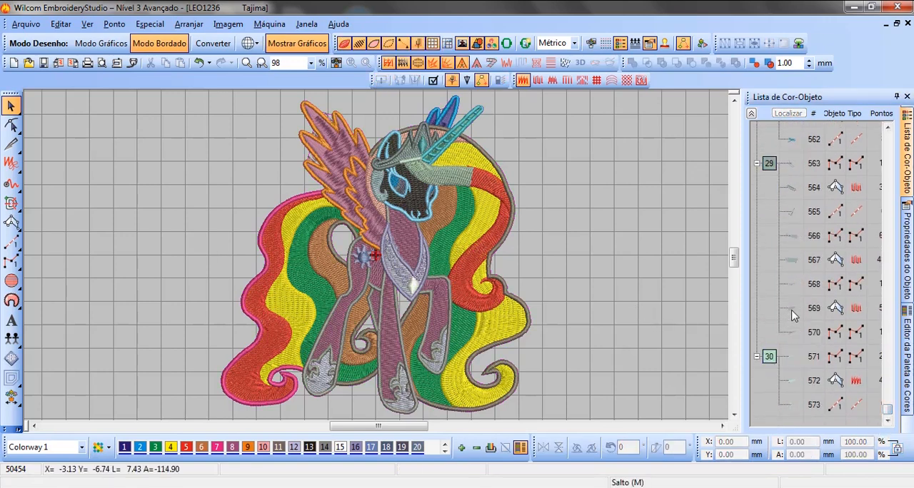
left_click_drag(888, 410, 892, 131)
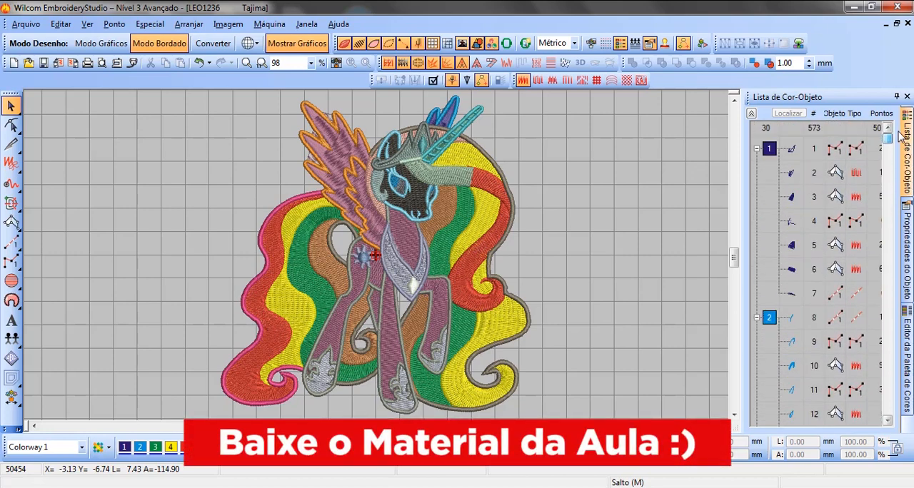
Step: Discard the resized design, and load the third LEO1236 file on the desktop into Wilcom EmbroideryStudio without the auto-fabric assistant
left_click(907, 97)
left_click(909, 23)
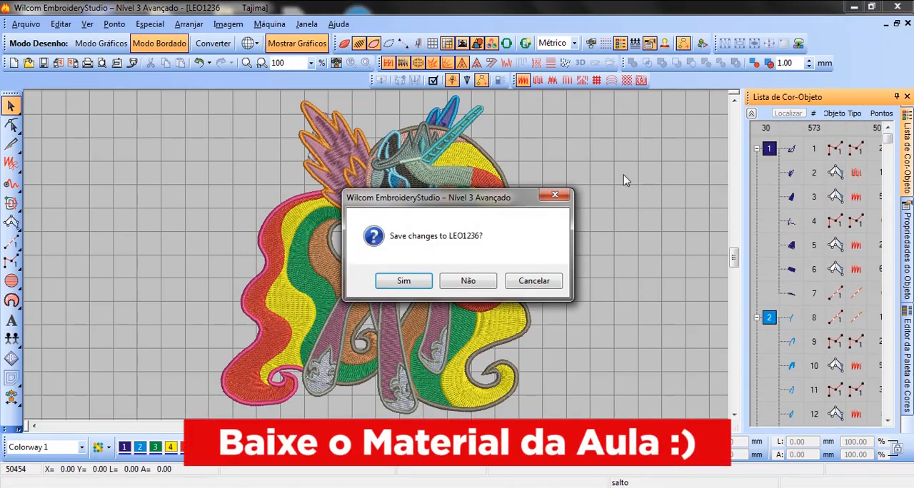
left_click(473, 283)
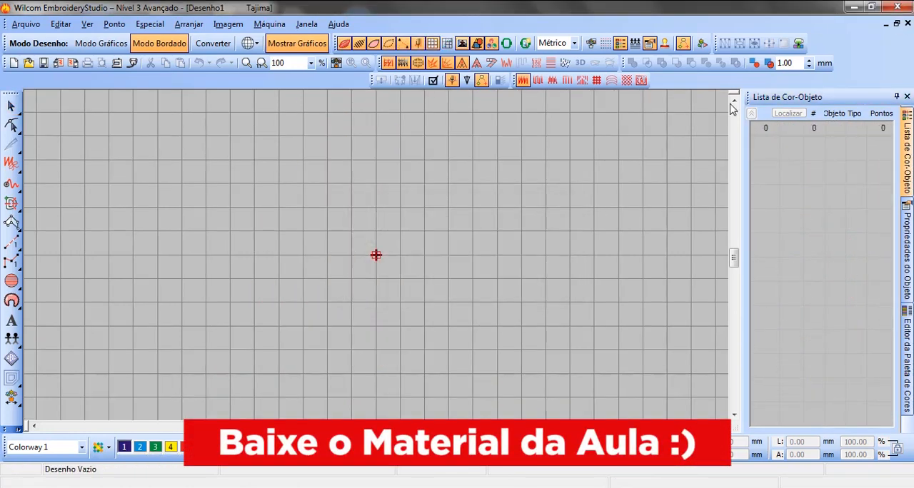
left_click(854, 7)
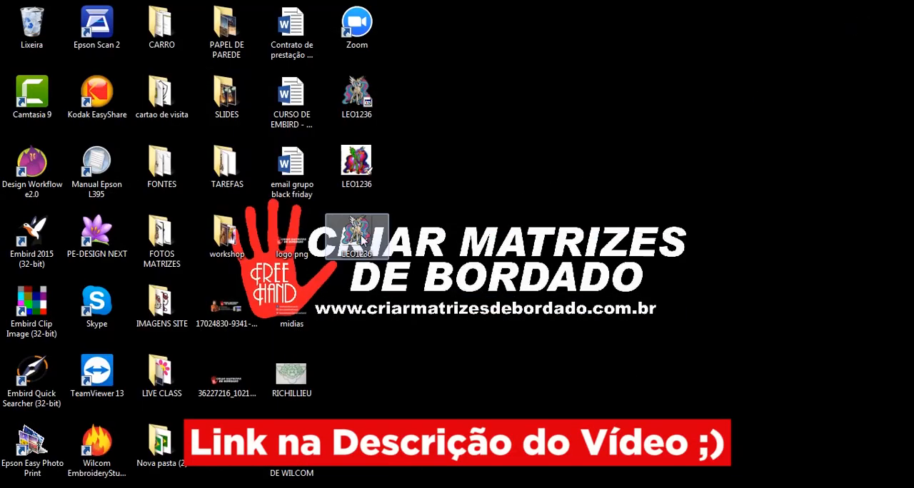
left_click_drag(361, 236, 431, 225)
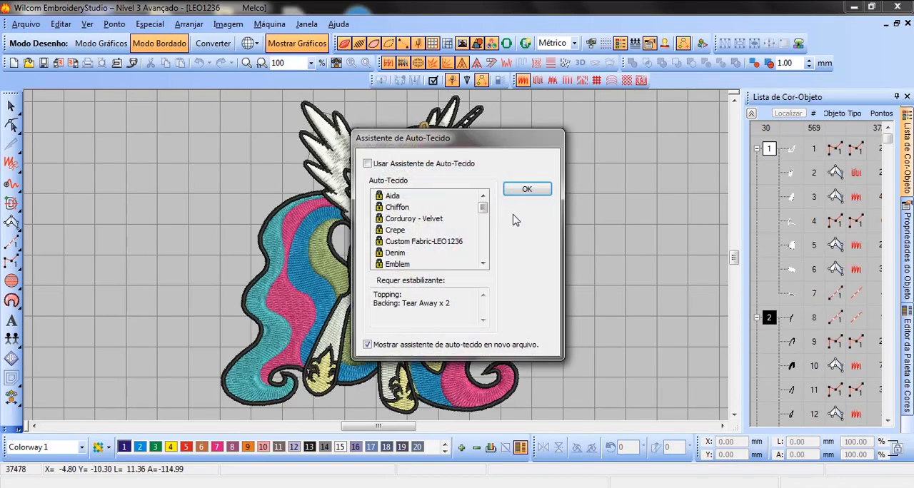
left_click(526, 190)
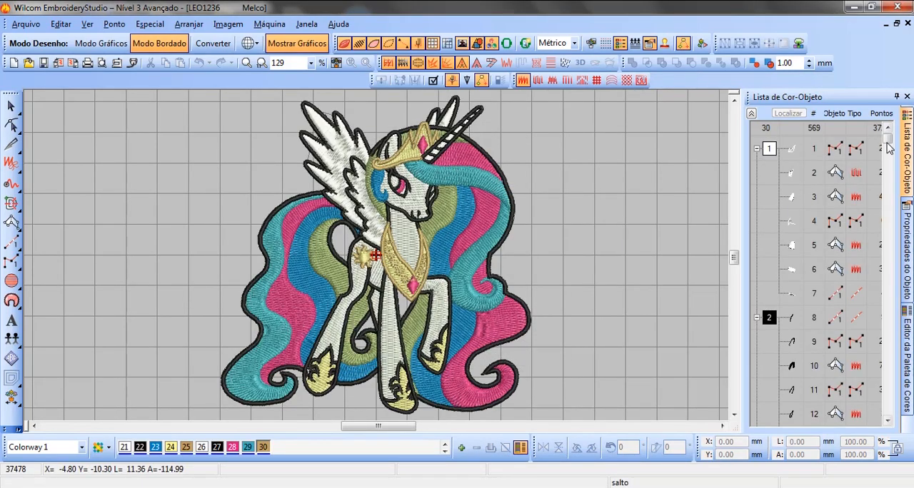
Step: Recolor the fill of the small far wing, the first color block in the object list, with blue color 3
mouse_move(887, 146)
left_mouse_down()
mouse_move(886, 307)
mouse_move(871, 385)
mouse_move(887, 427)
mouse_move(880, 300)
mouse_move(902, 138)
left_mouse_up()
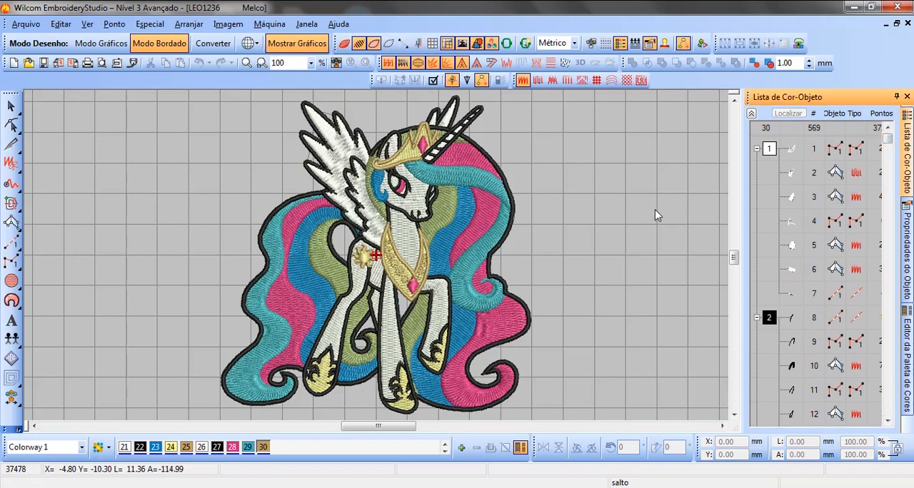
left_click(769, 150)
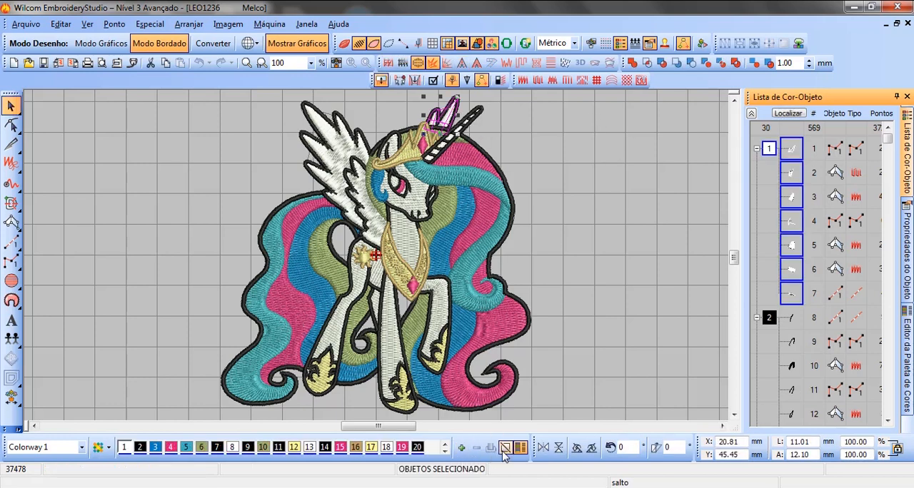
left_click(158, 448)
scroll(438, 107, "up", 2)
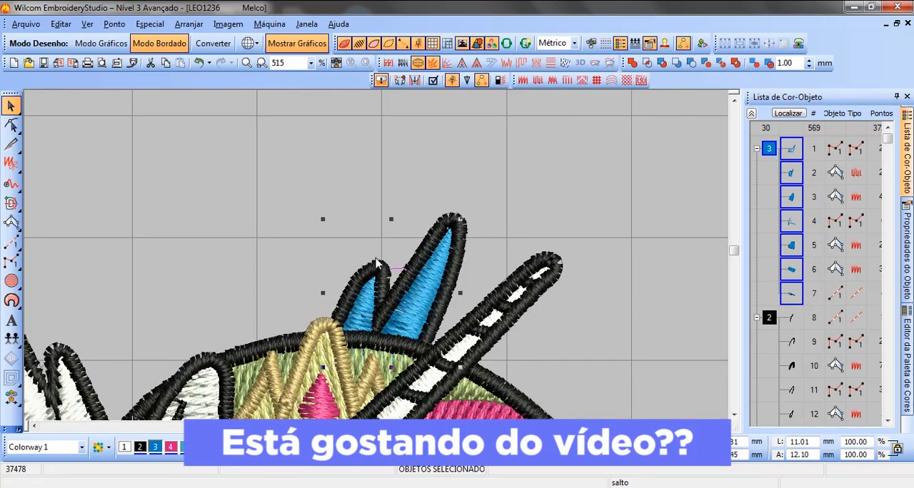
key("1")
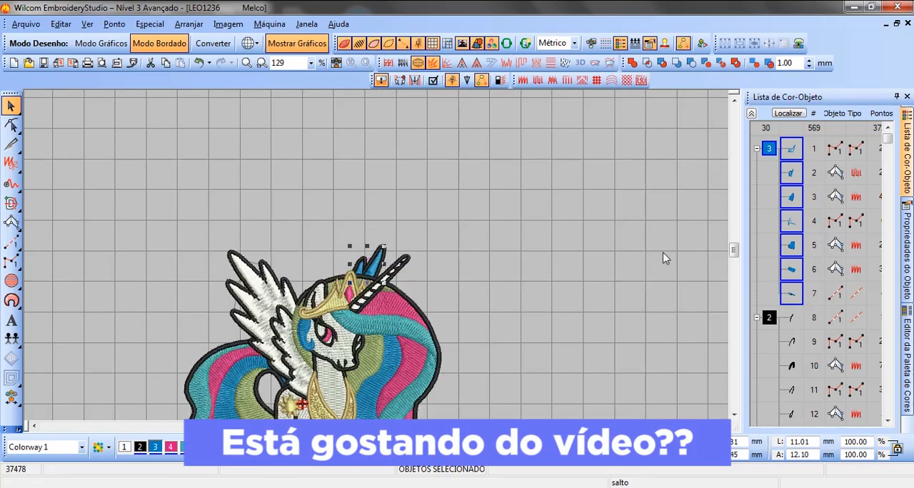
Step: Recolor the far wing's black outline with white color 8, and undo both wing recolorings
left_click(769, 319)
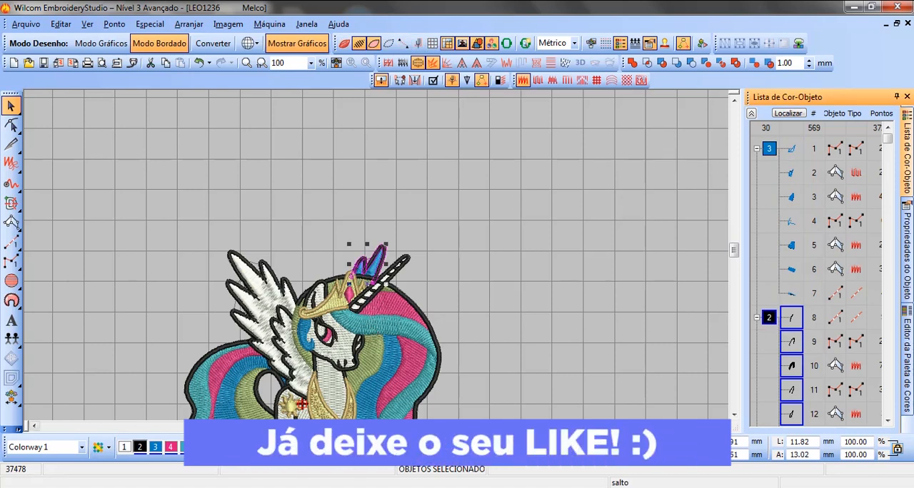
left_click(216, 448)
left_click(470, 278)
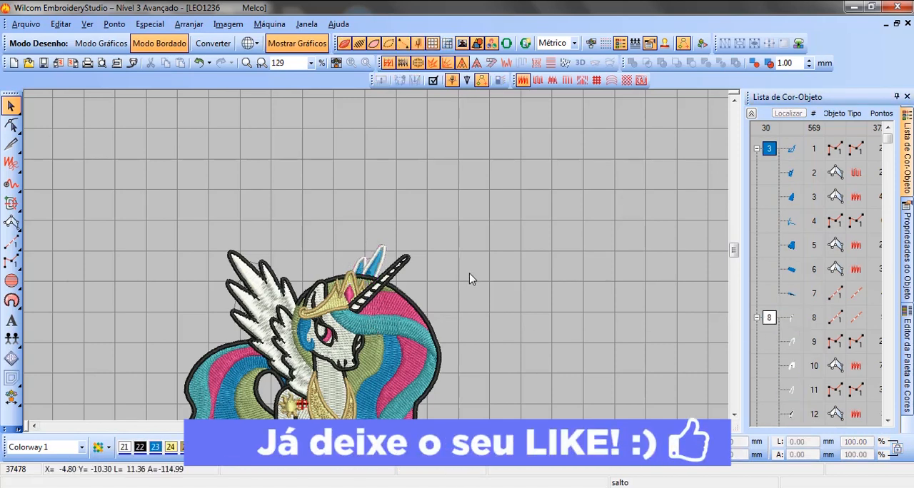
key("ctrl+z")
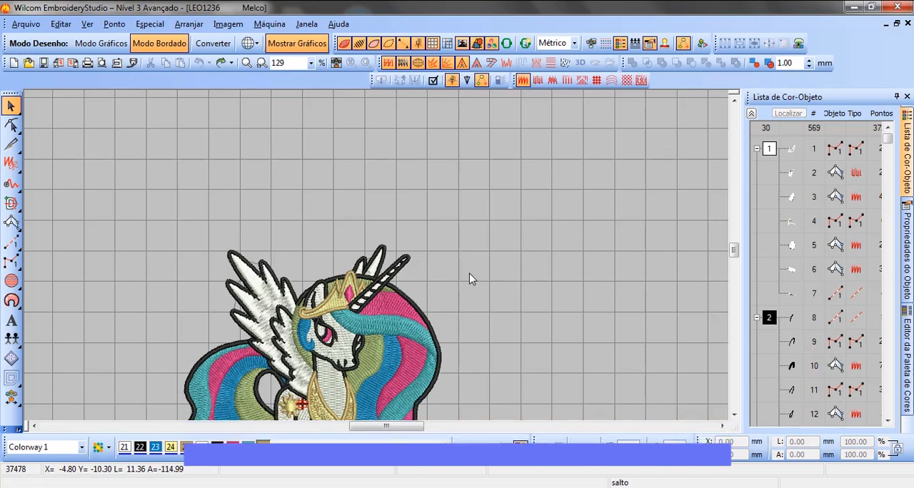
key("0")
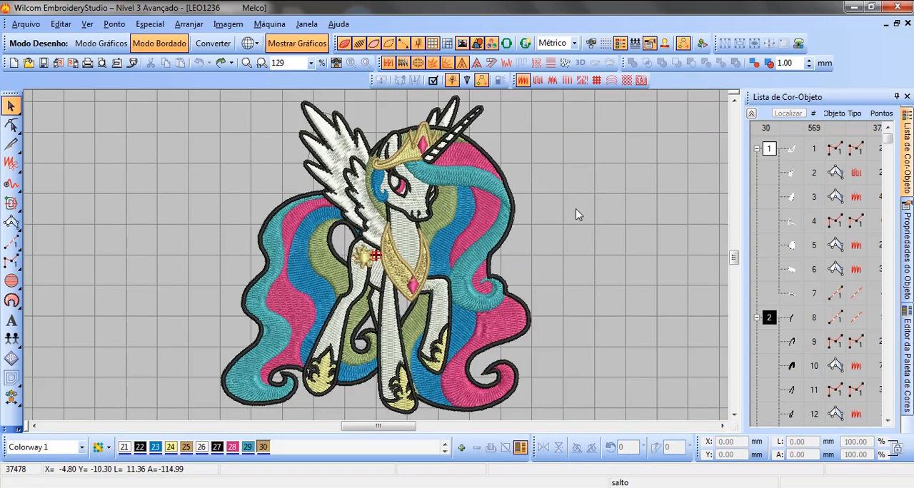
Step: Set the width of the complete pony design to 150 mm with its proportions locked, and deselect it
key("ctrl+a")
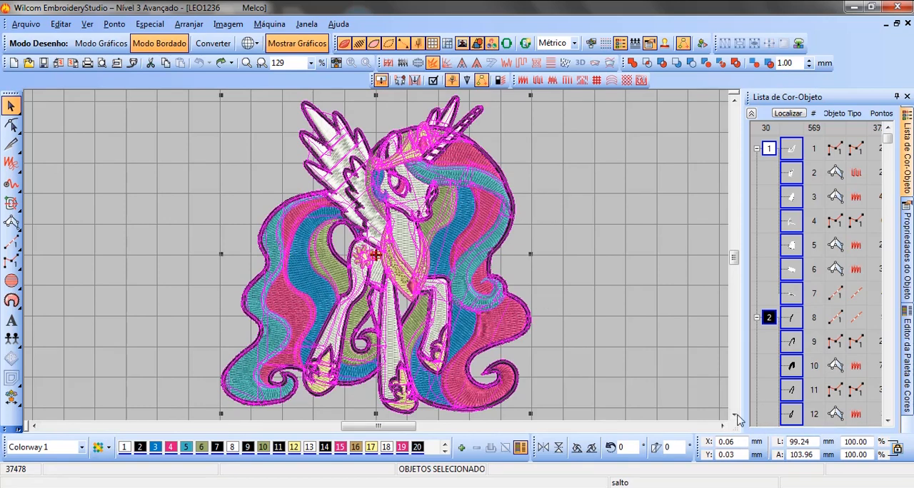
double_click(799, 442)
type("150")
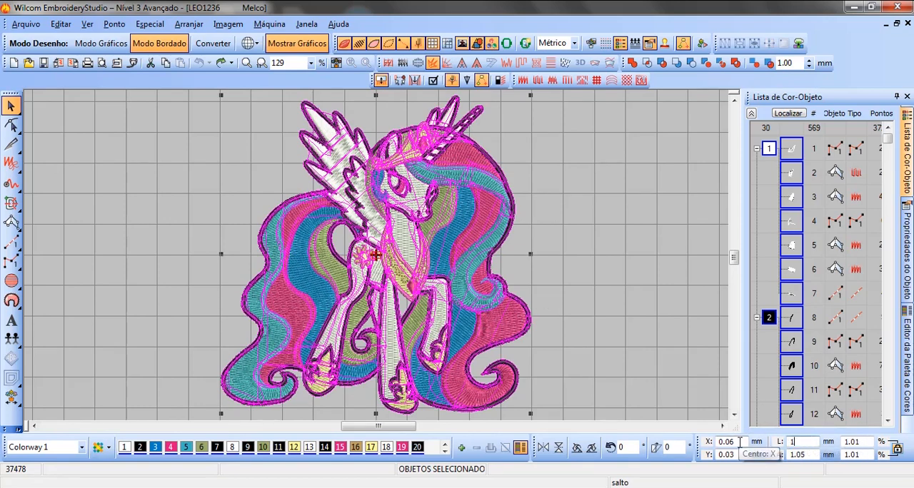
key("Return")
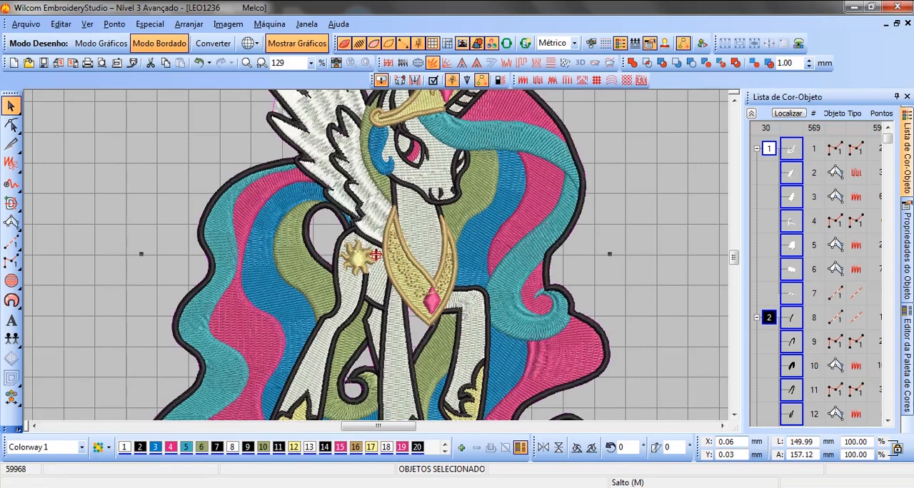
key("0")
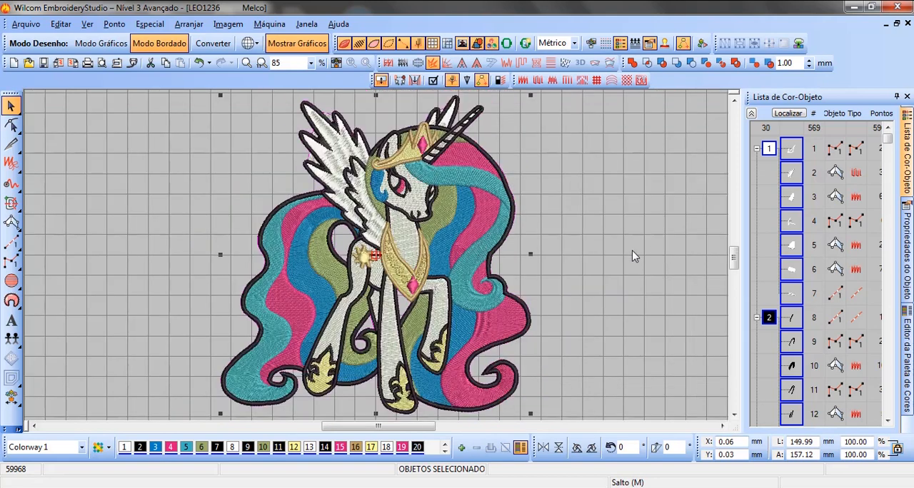
left_click(643, 254)
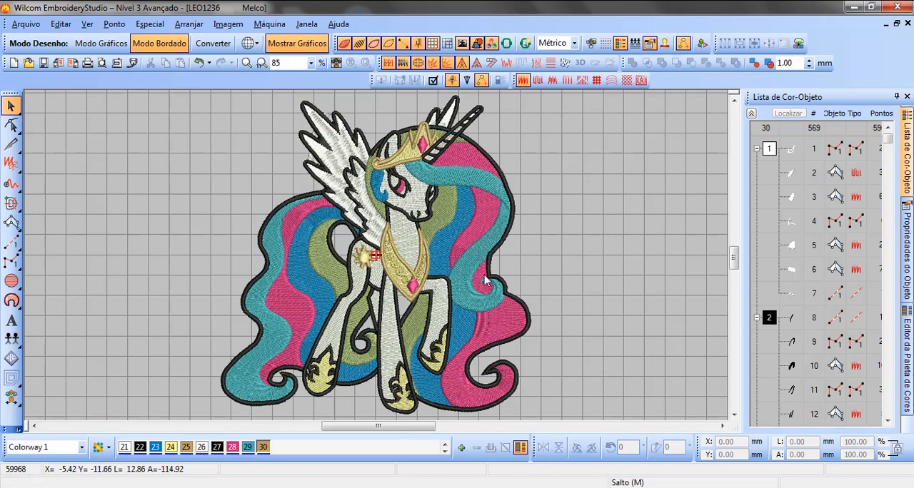
Step: Examine the stitching around the enlarged pony's chest collar, undo the last resizing, and fit the whole design in view
scroll(376, 261, "up", 2)
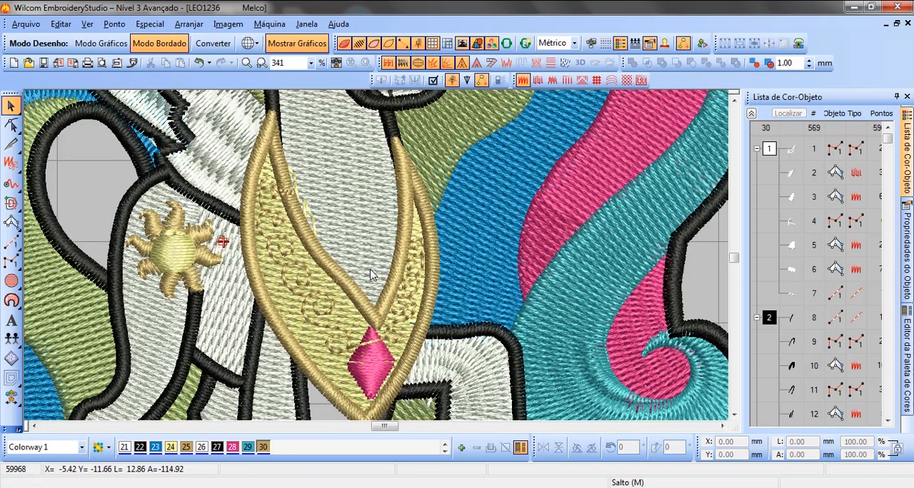
scroll(366, 278, "down", 2)
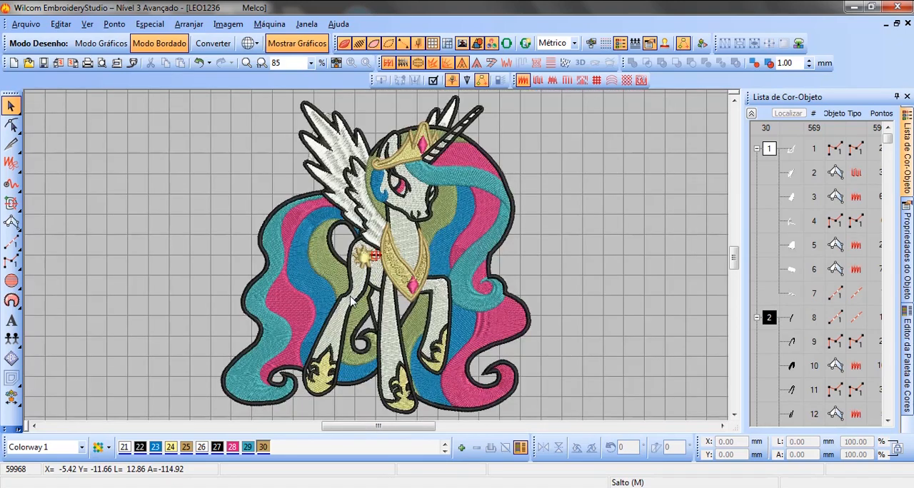
key("ctrl+z")
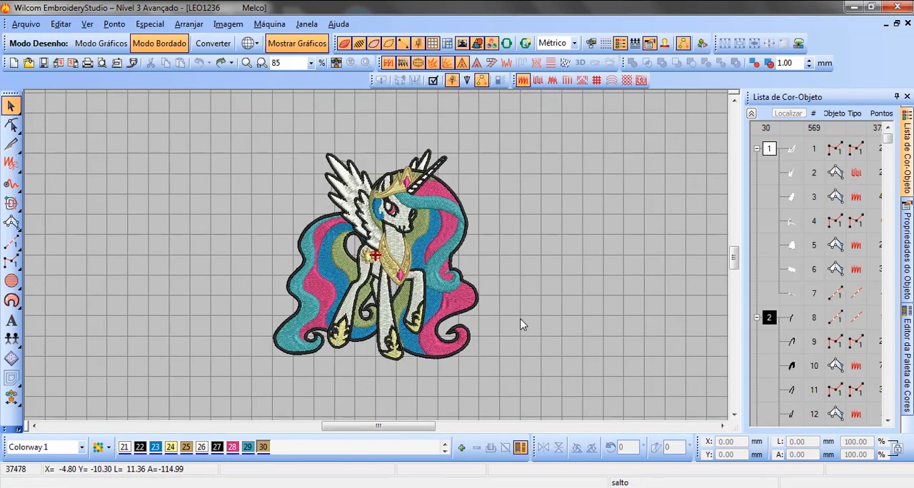
key("0")
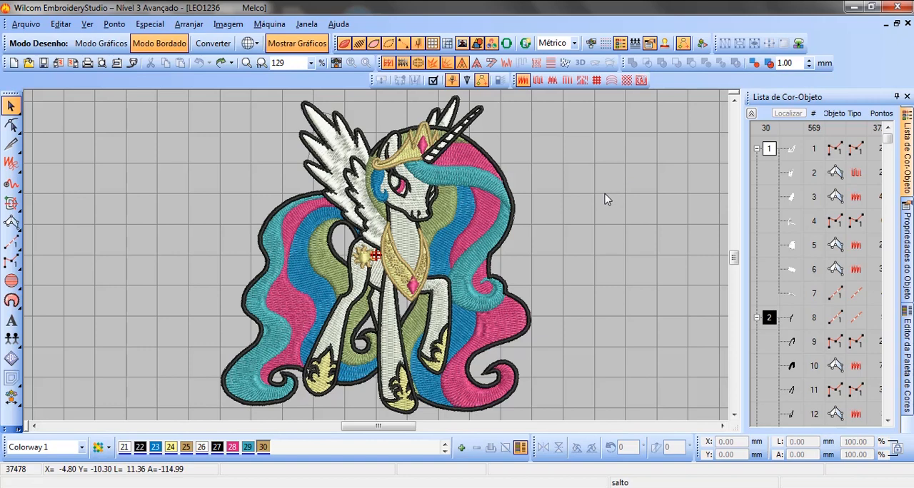
Step: Save the pony design at its restored original size
left_click(27, 25)
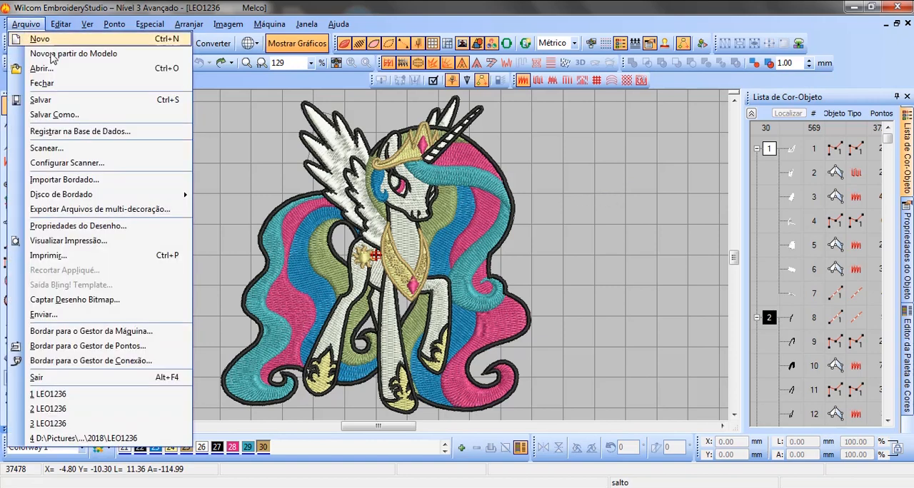
left_click(43, 100)
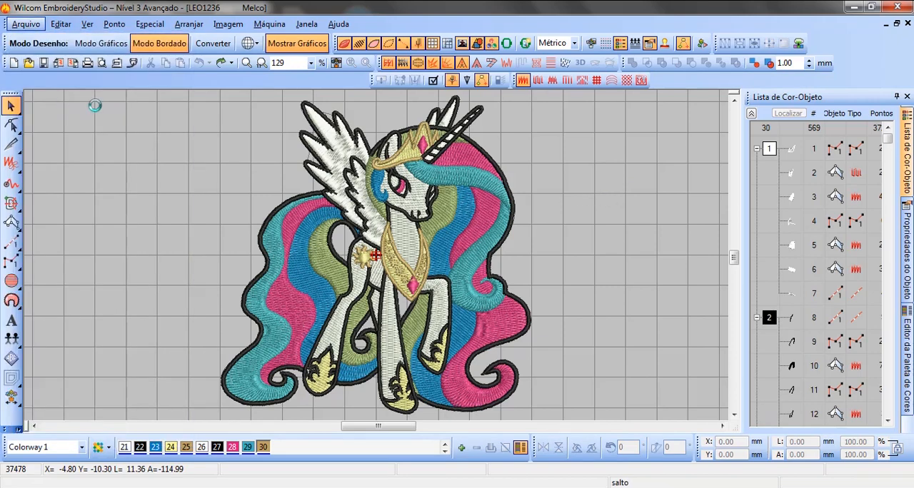